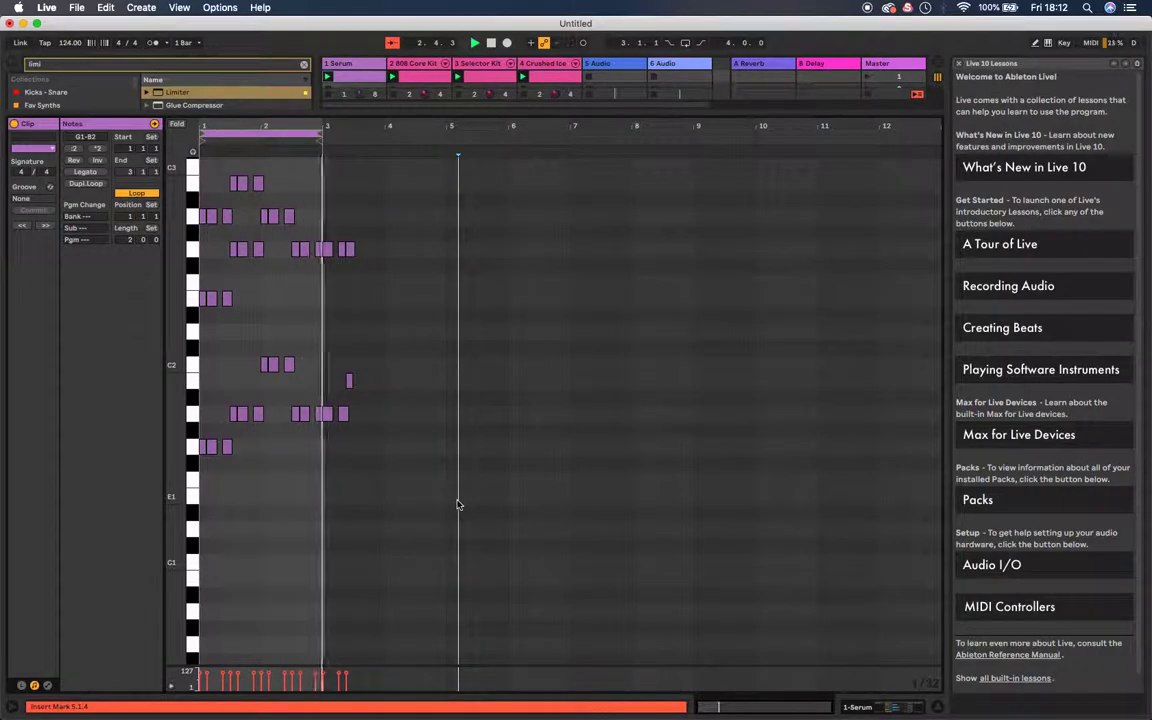
Open the Serum synth on the Serum track and sweep its low-pass filter cutoff to hear the pluck open up.
double_click(351, 62)
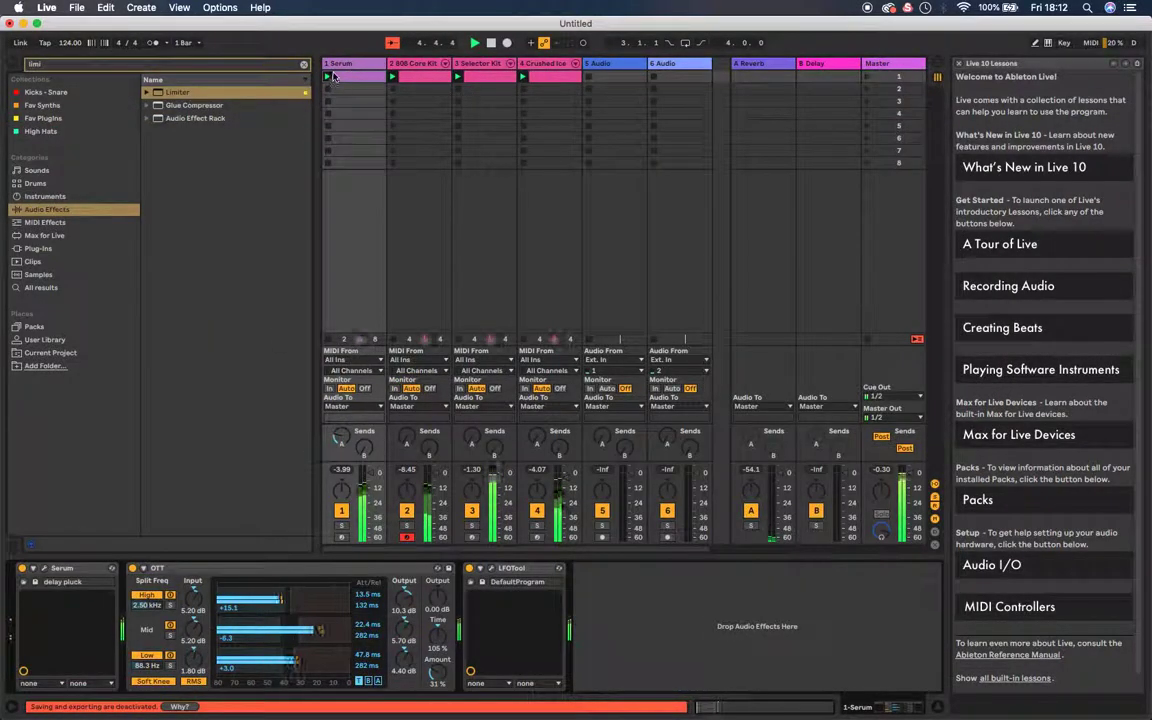
click(46, 568)
drag(562, 258, 561, 140)
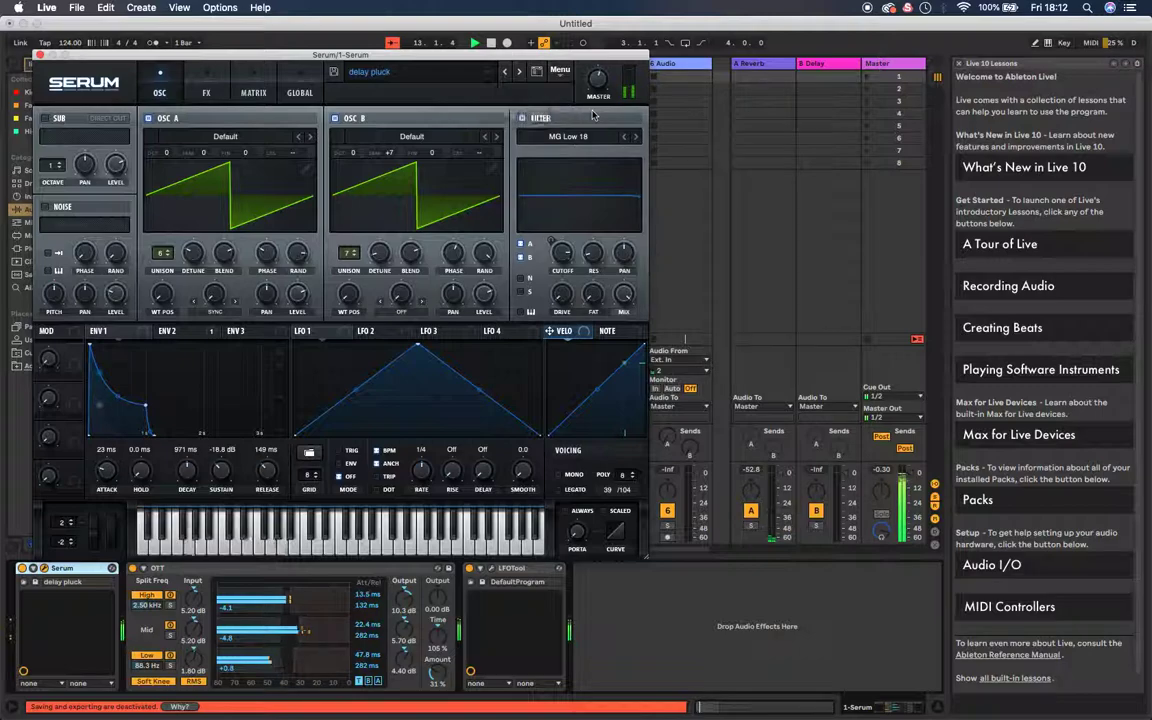
mouse_move(565, 262)
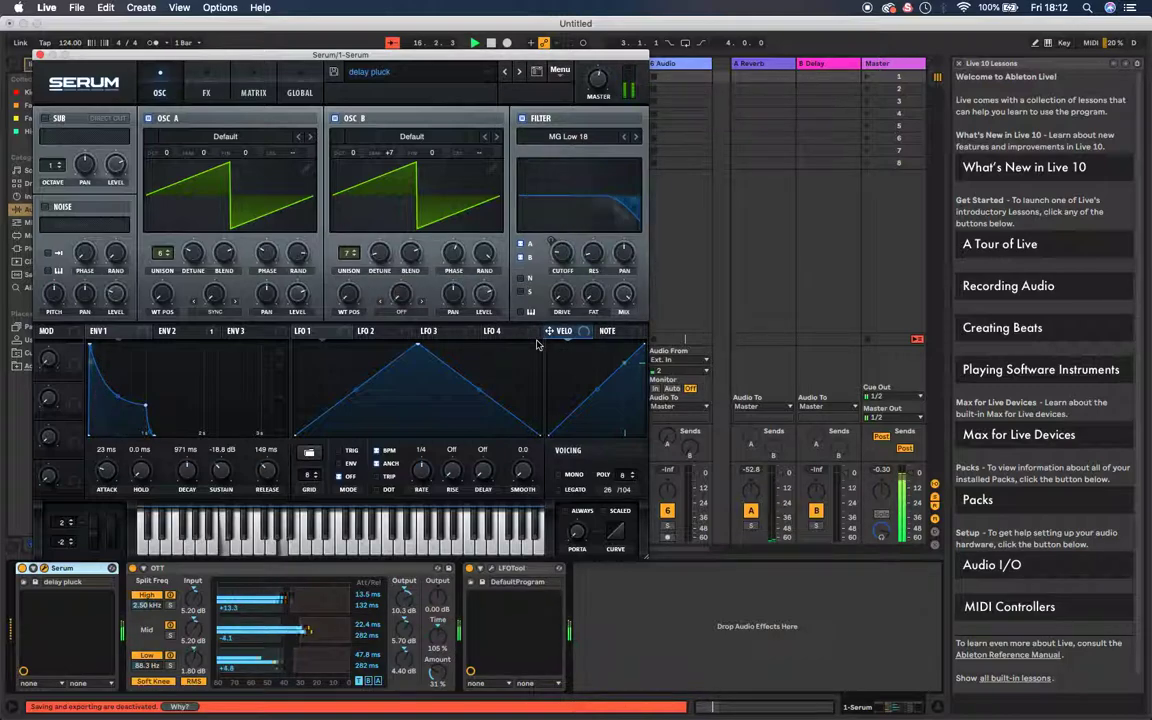
Check Serum's envelope 2 and set the attack of envelope 1 to 22 ms.
click(161, 333)
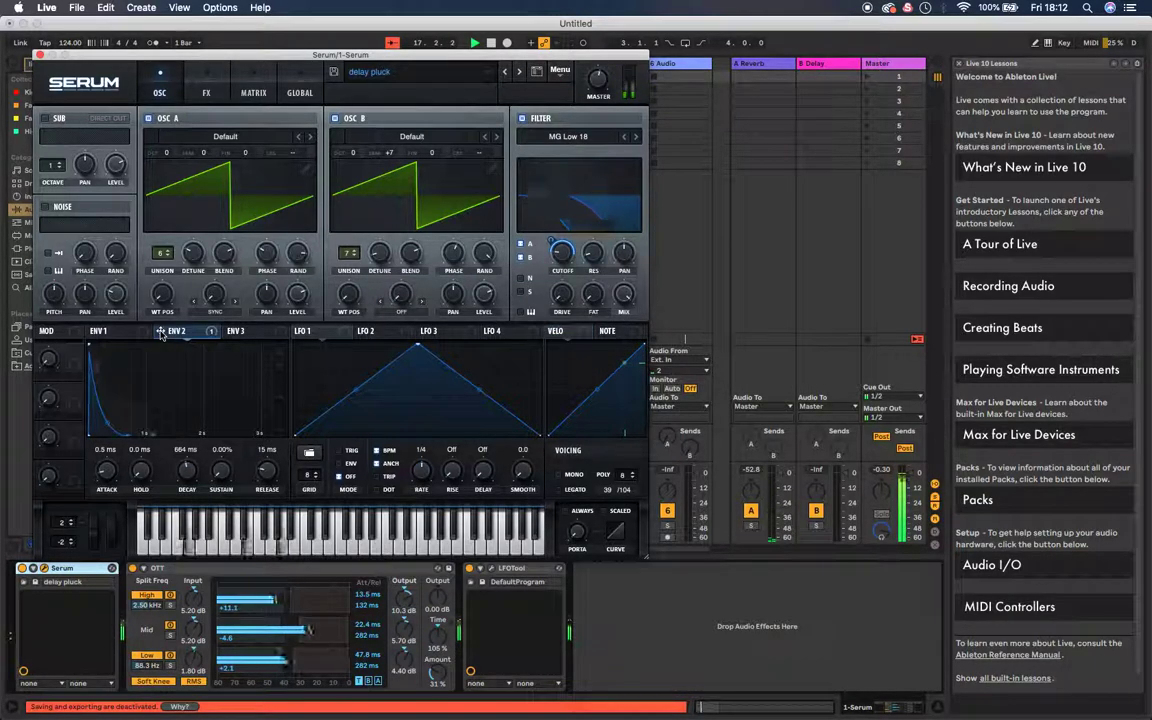
mouse_move(106, 466)
mouse_down()
mouse_move(101, 413)
mouse_move(93, 481)
mouse_move(110, 437)
mouse_move(100, 457)
mouse_up()
click(98, 330)
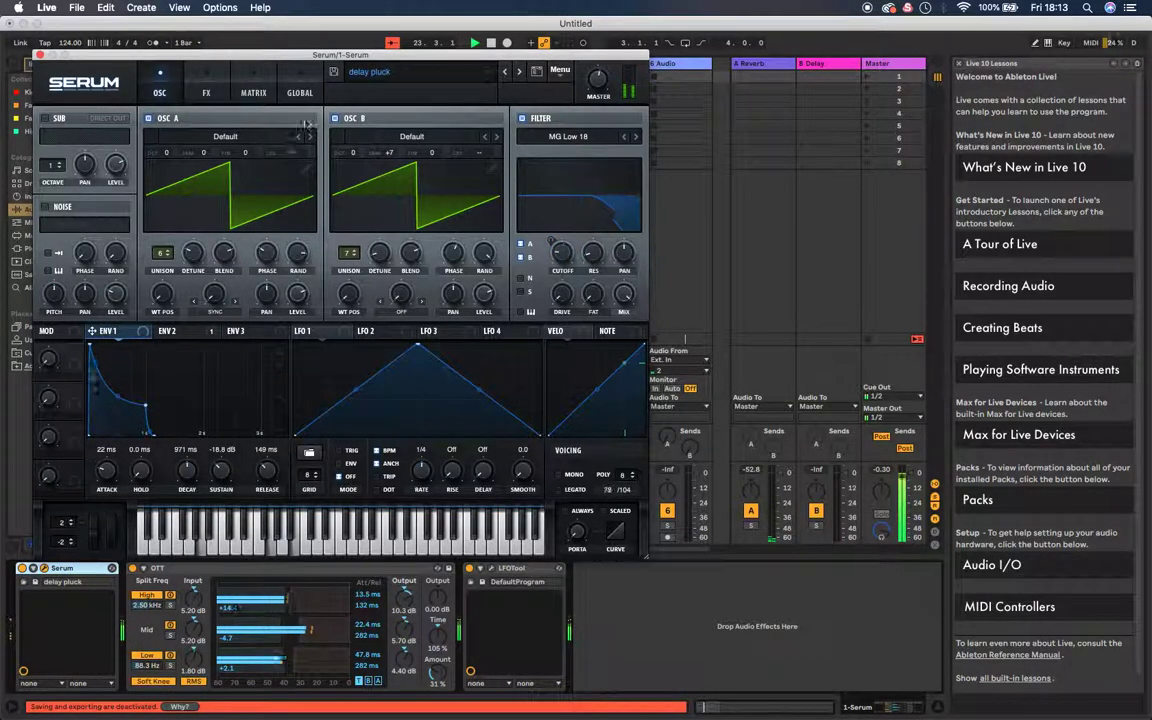
Review Serum's effects rack, adjust the master level and close the synth window.
click(208, 93)
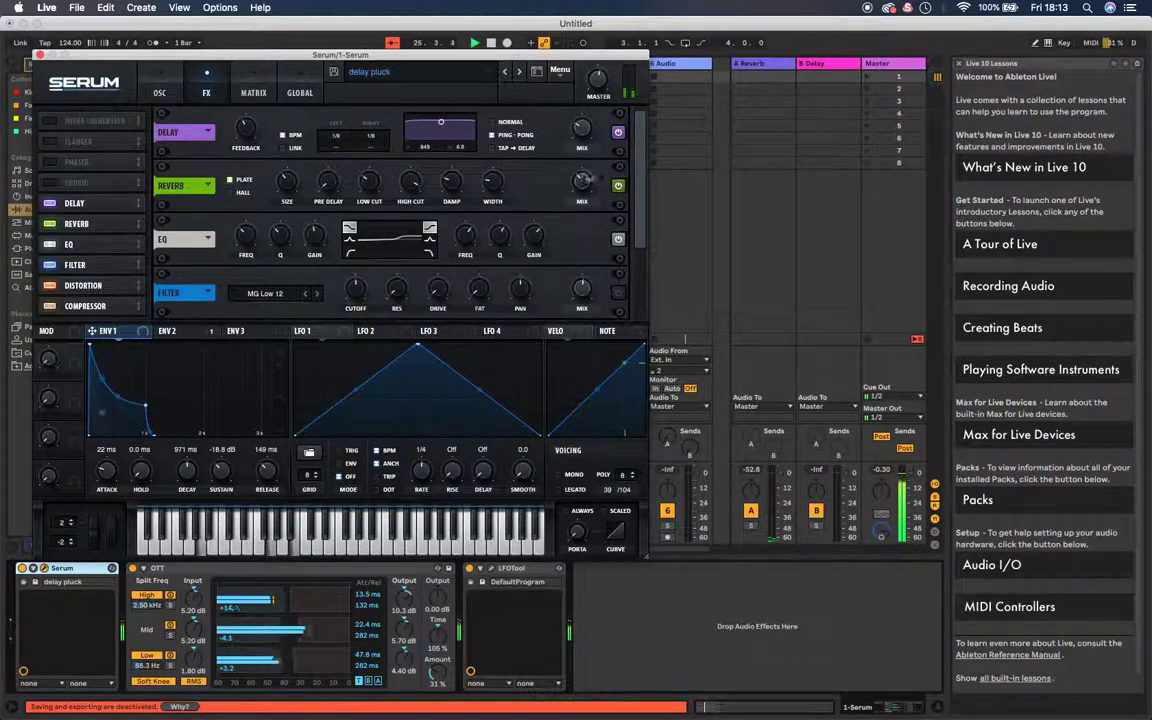
drag(596, 36, 593, 27)
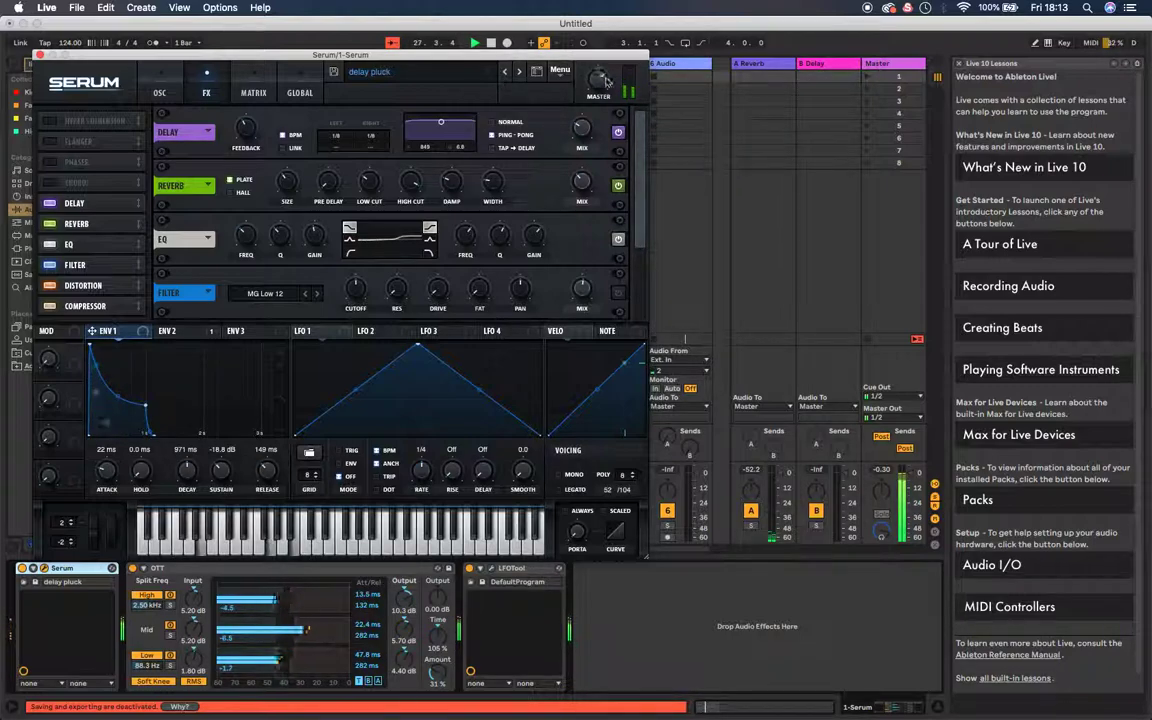
click(37, 55)
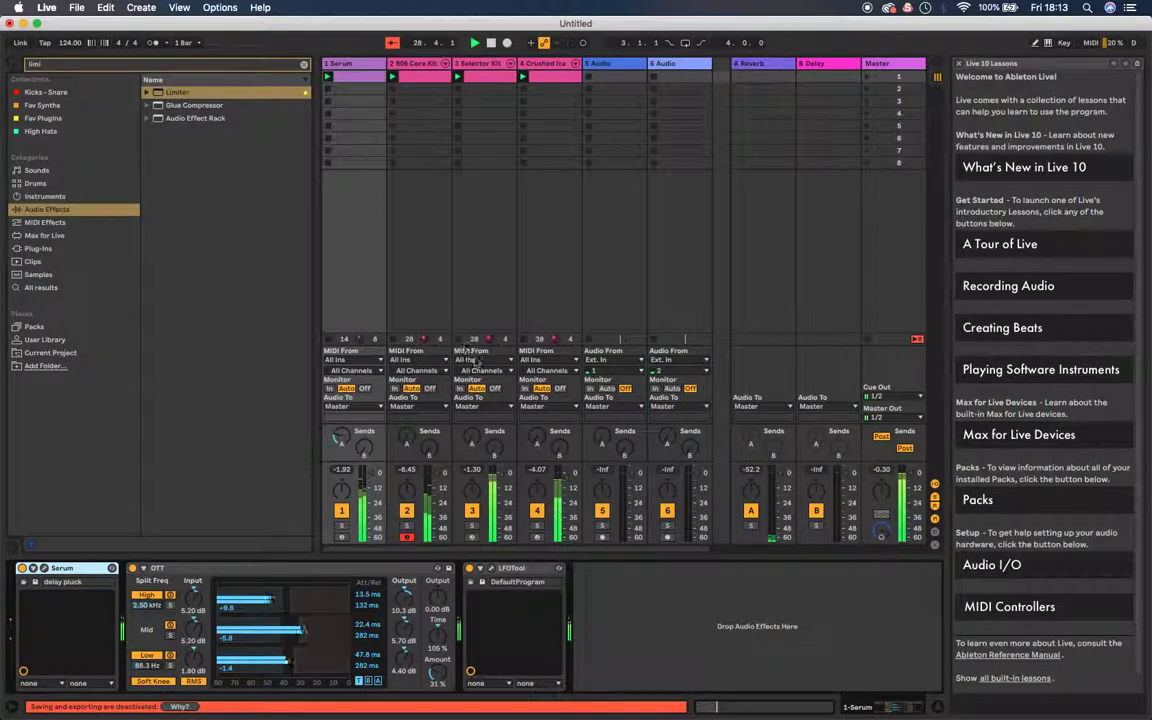
On the 808 Core Kit track, raise EQ Eight band 4 to about 4 dB at 3.09 kHz.
click(440, 64)
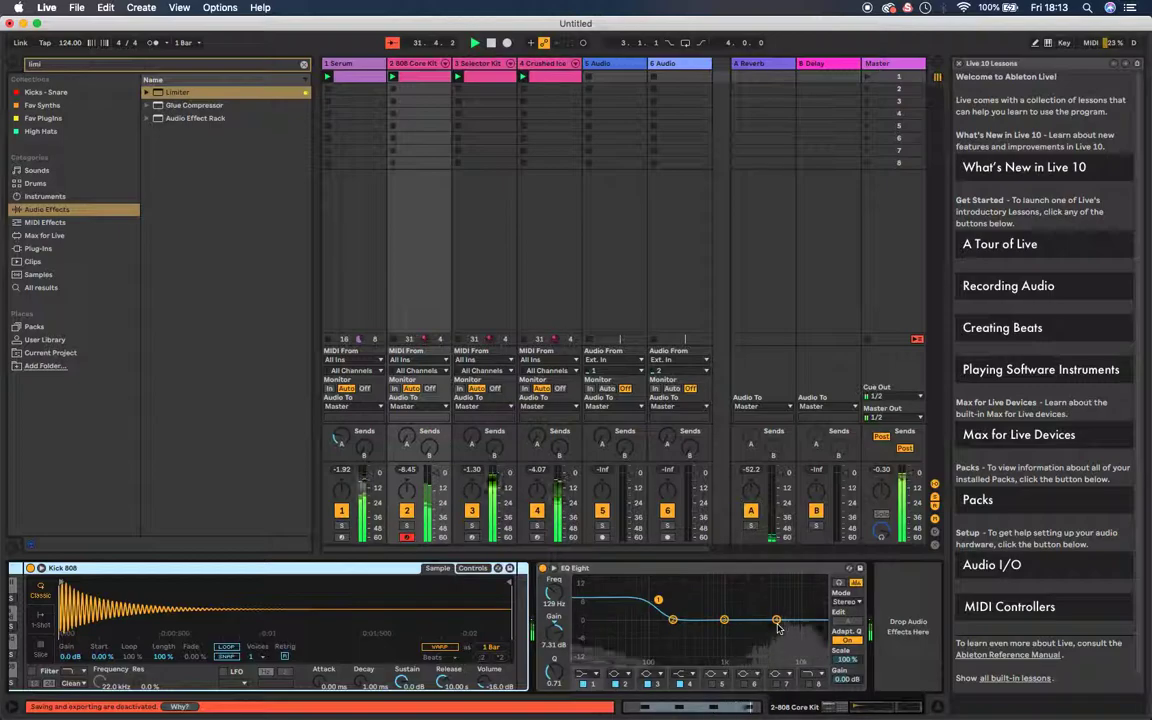
mouse_move(777, 624)
mouse_down()
mouse_move(765, 596)
mouse_move(775, 619)
mouse_move(761, 608)
mouse_up()
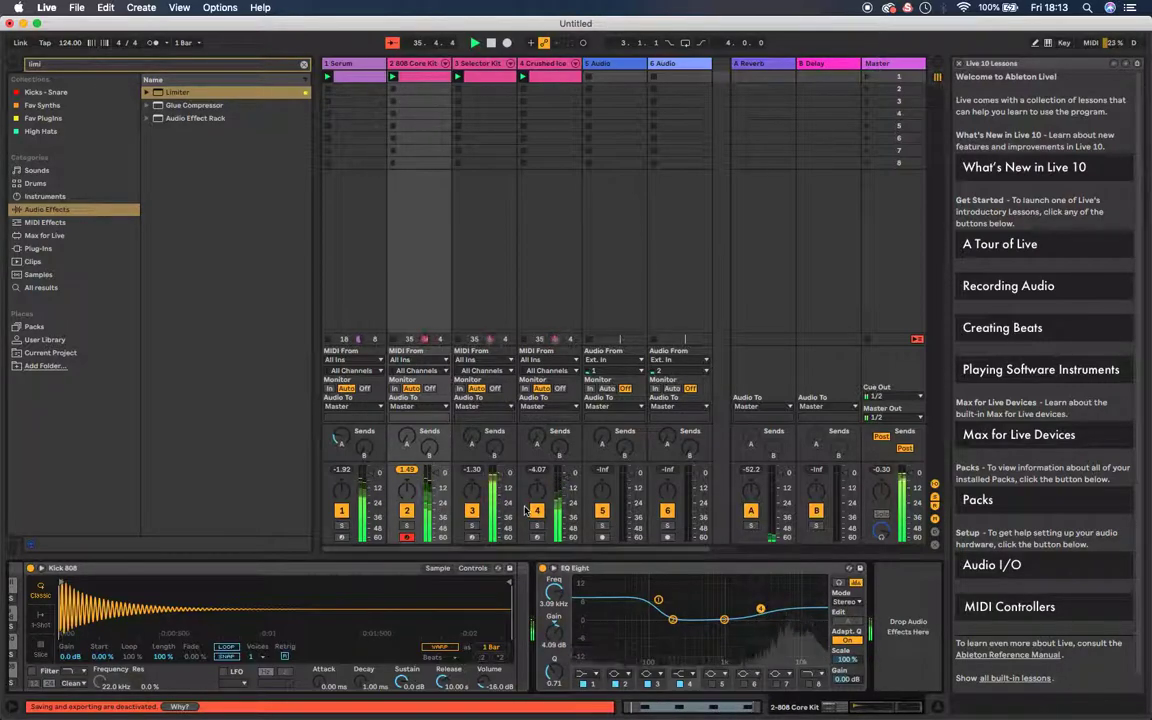
On the Selector Kit track, set the Limiter gain to 11.4 dB and boost EQ Eight band 3 by 3.10 dB at 742 Hz.
click(480, 68)
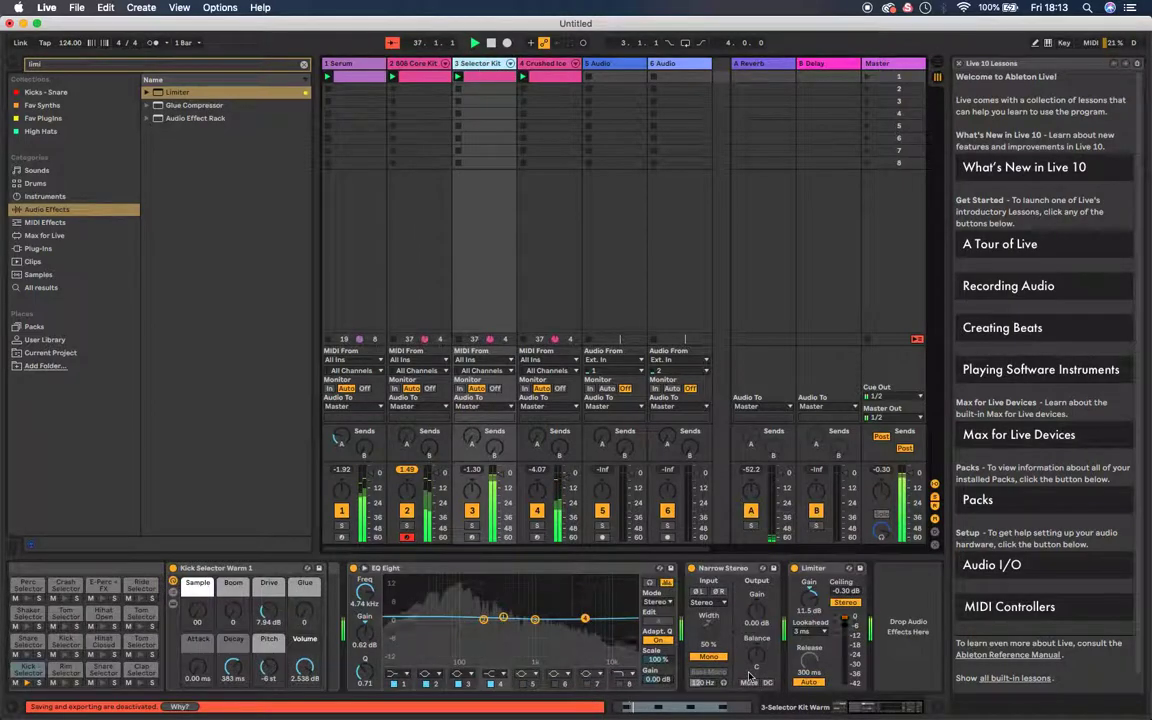
mouse_move(811, 604)
mouse_down()
mouse_move(811, 628)
mouse_move(811, 604)
mouse_up()
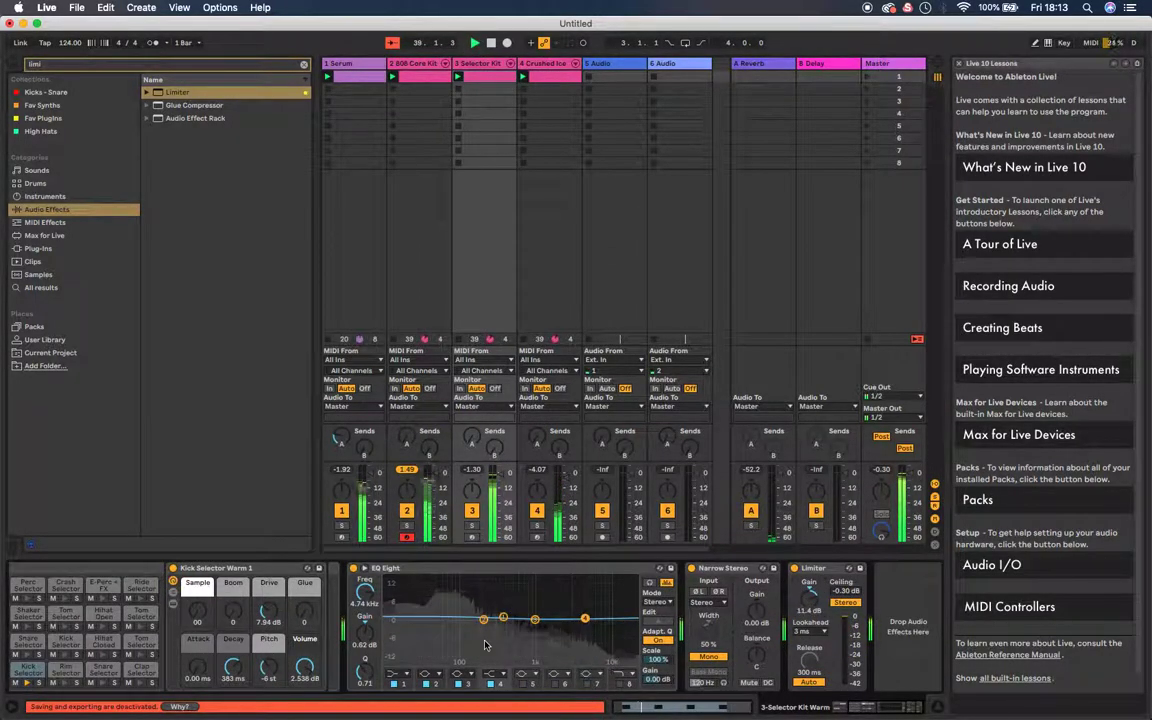
drag(535, 619, 534, 612)
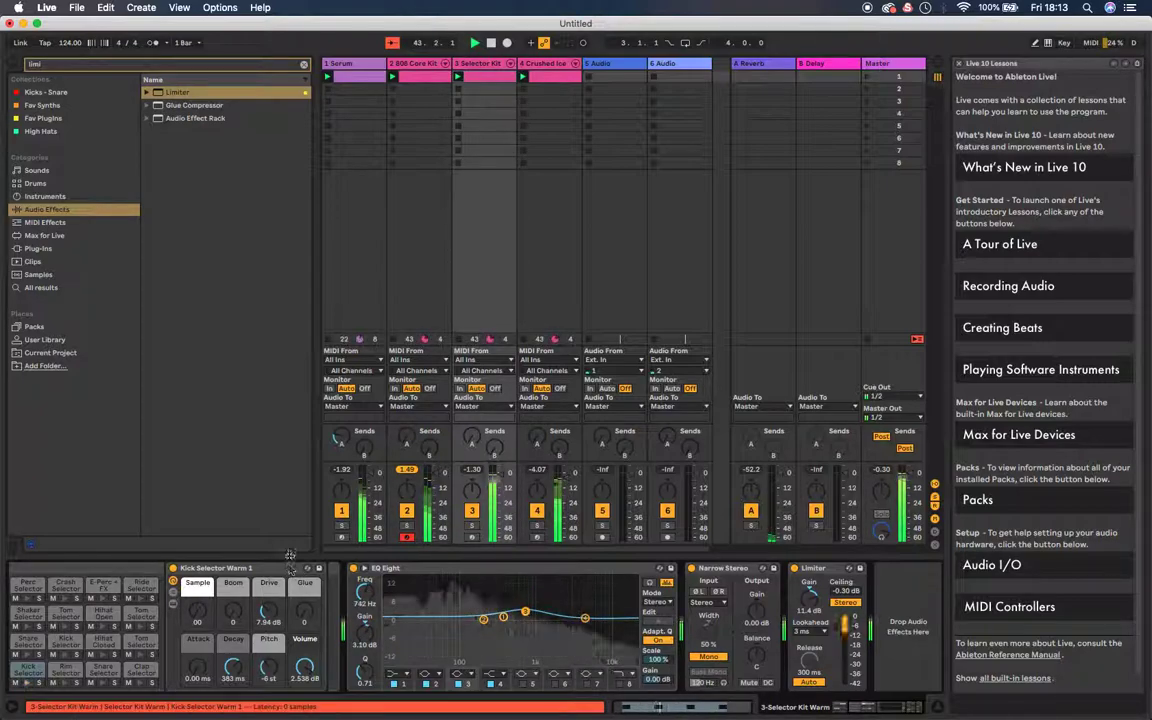
Bypass and re-enable OTT and LFOTool on the Serum track to compare the sound.
click(343, 72)
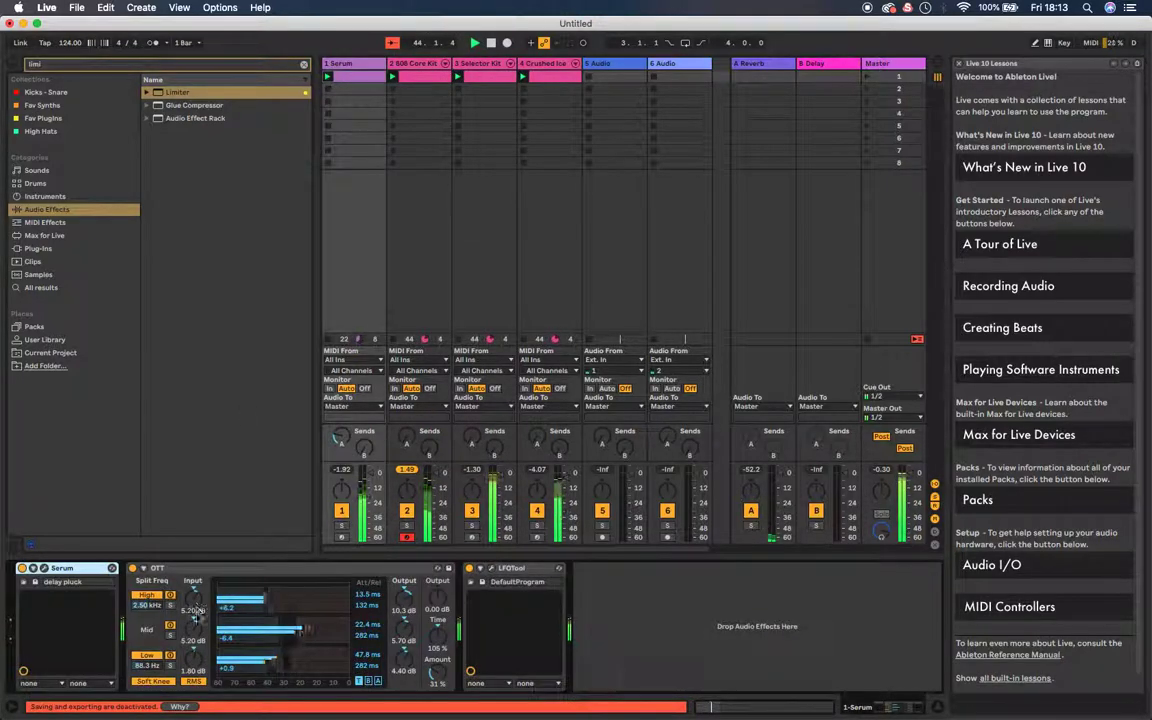
click(134, 568)
click(135, 568)
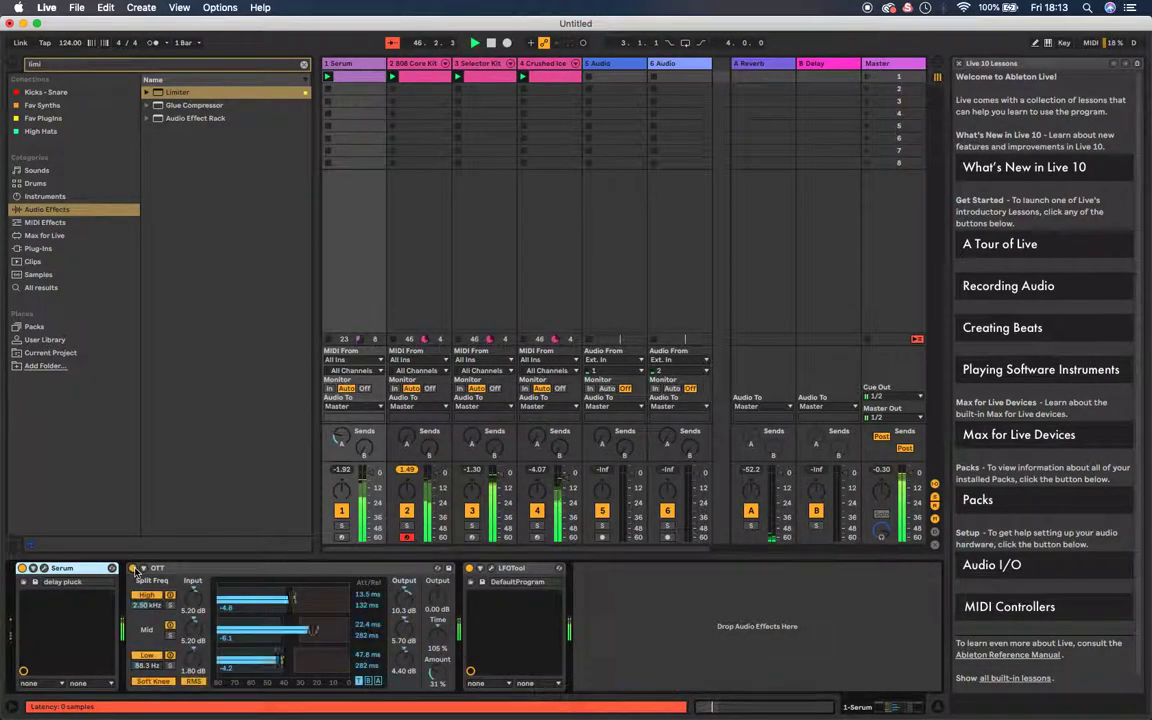
click(470, 568)
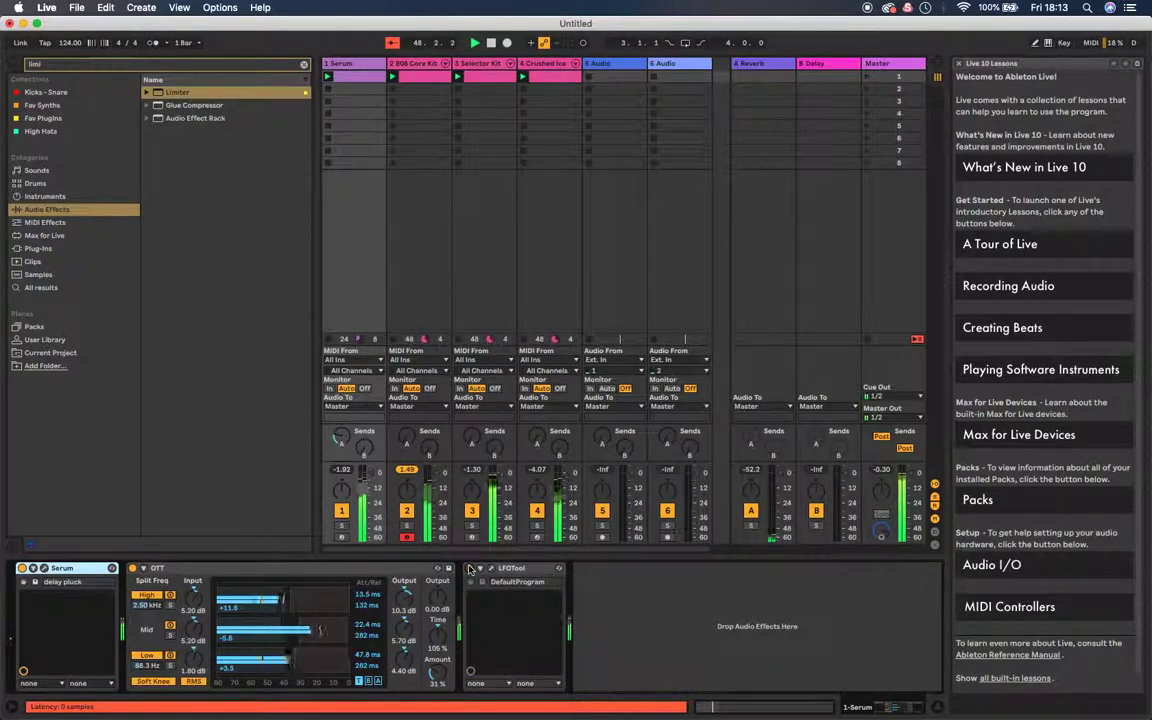
click(470, 568)
Reshape the Serum track's LFOTool volume curve with a lower starting point and a slightly earlier rise, and close its window.
click(481, 568)
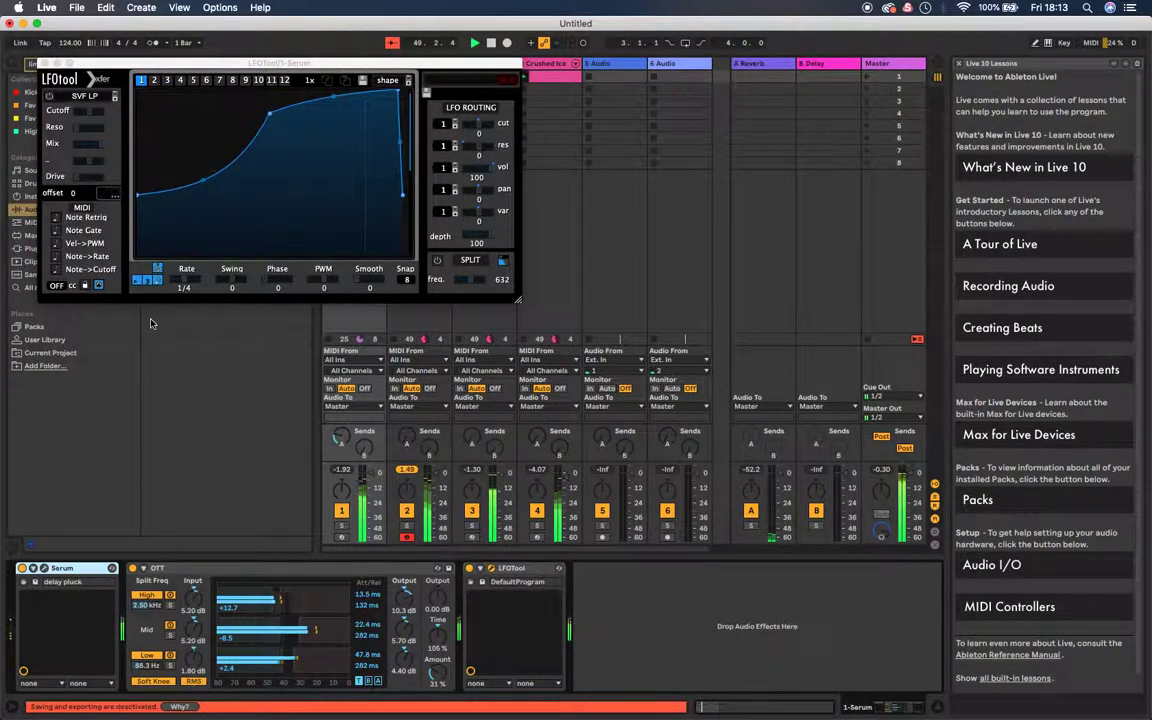
drag(141, 196, 138, 252)
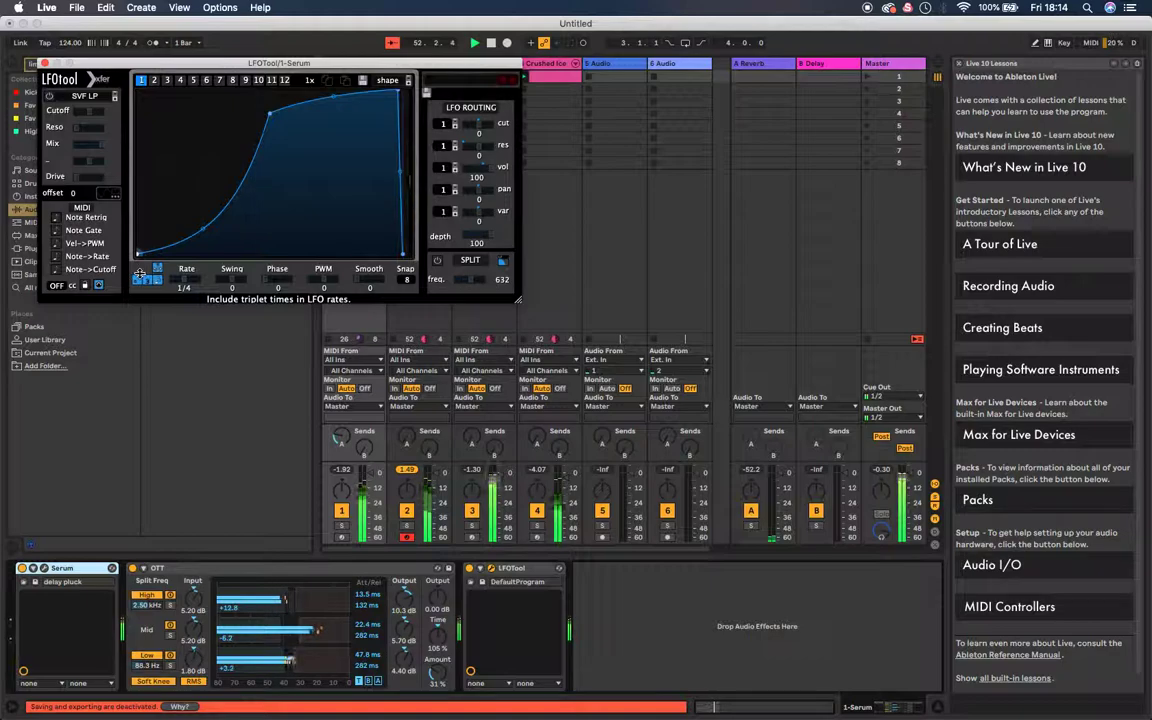
mouse_move(138, 252)
mouse_down()
mouse_move(137, 212)
mouse_move(136, 229)
mouse_up()
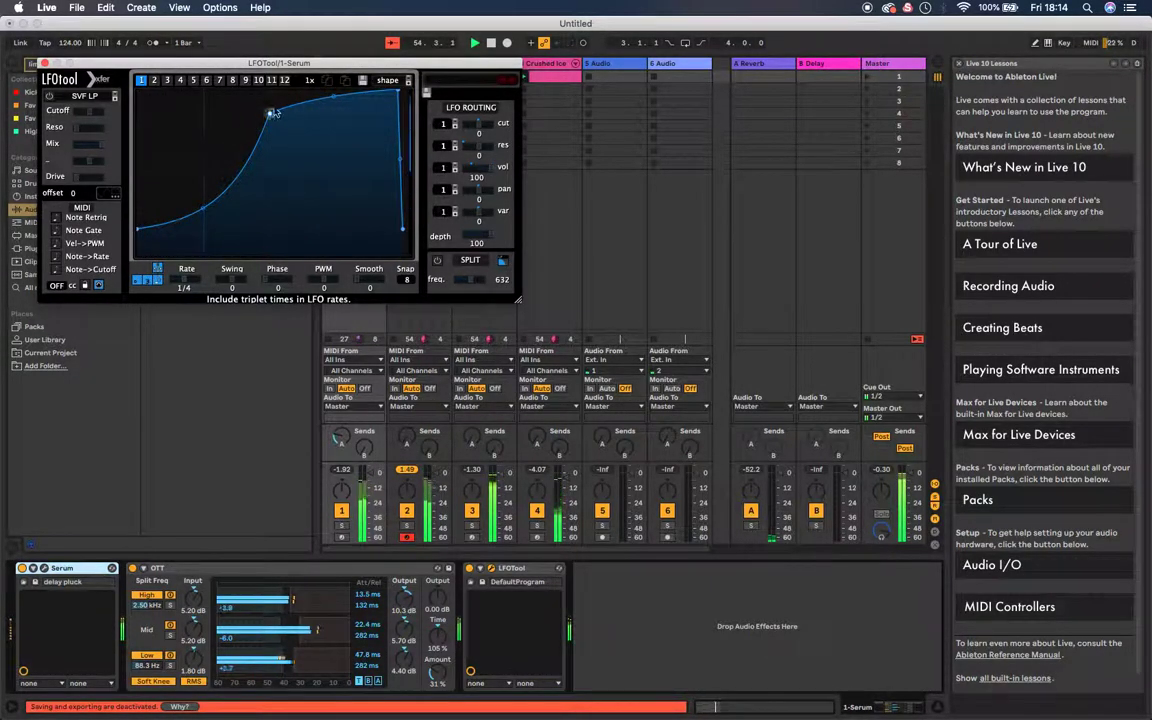
mouse_move(270, 114)
mouse_down()
mouse_move(255, 88)
mouse_move(264, 111)
mouse_up()
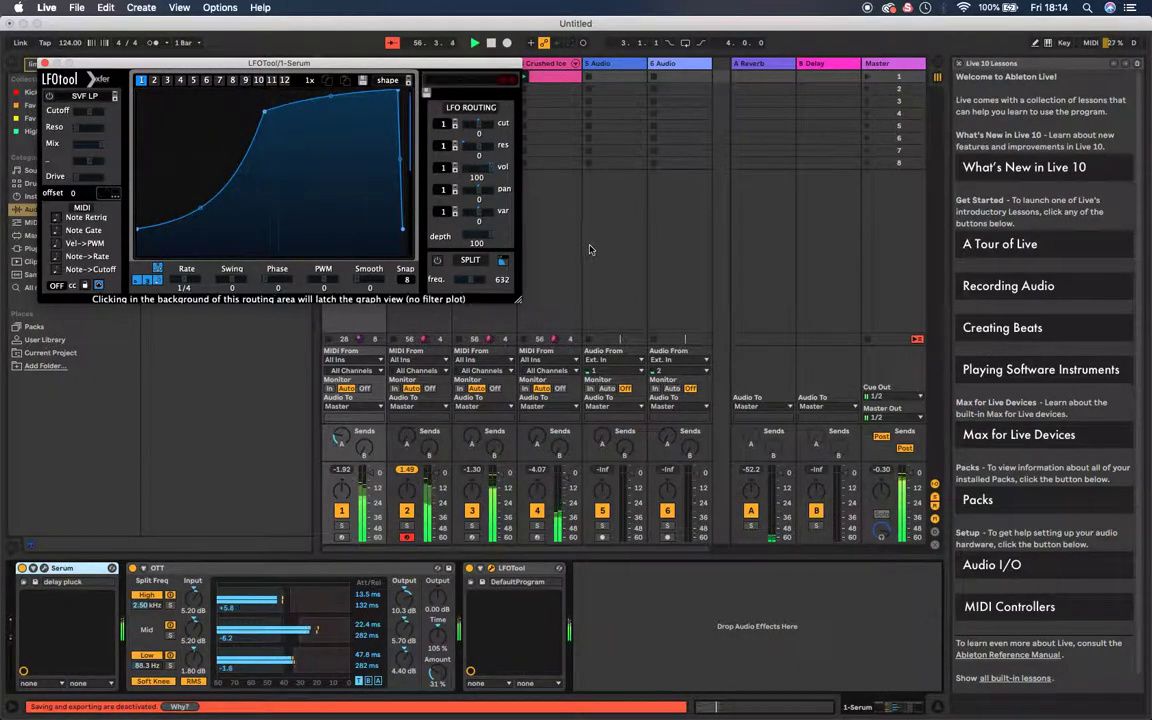
click(587, 249)
click(350, 79)
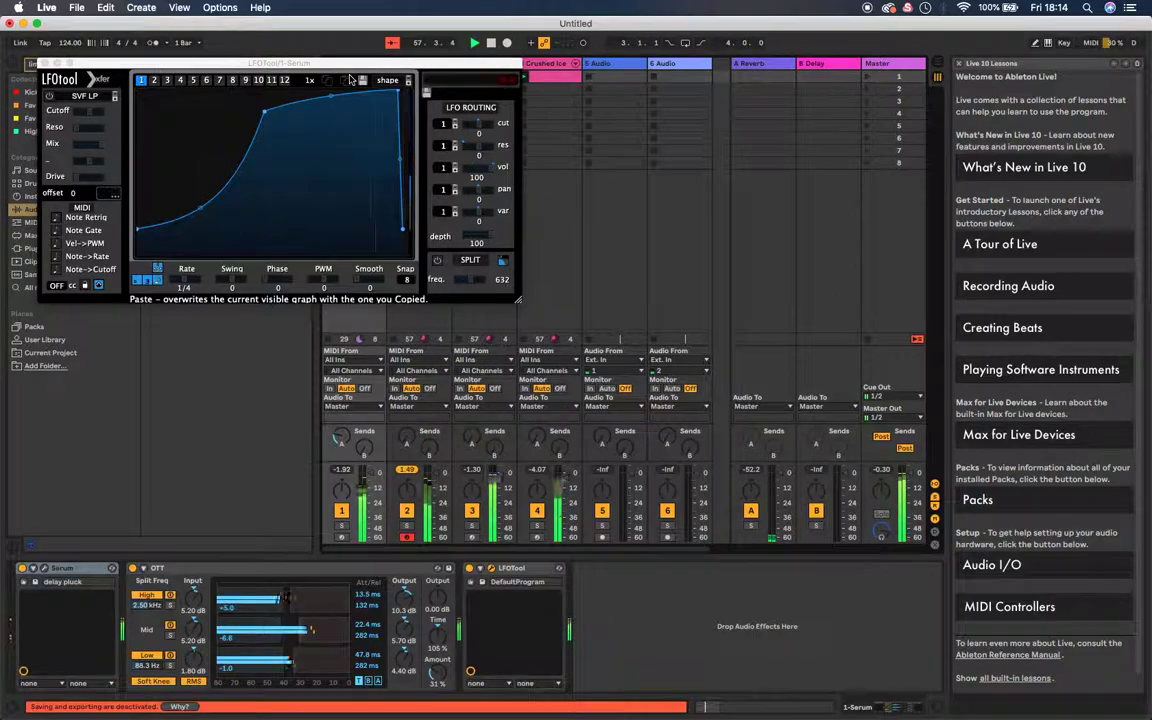
click(42, 62)
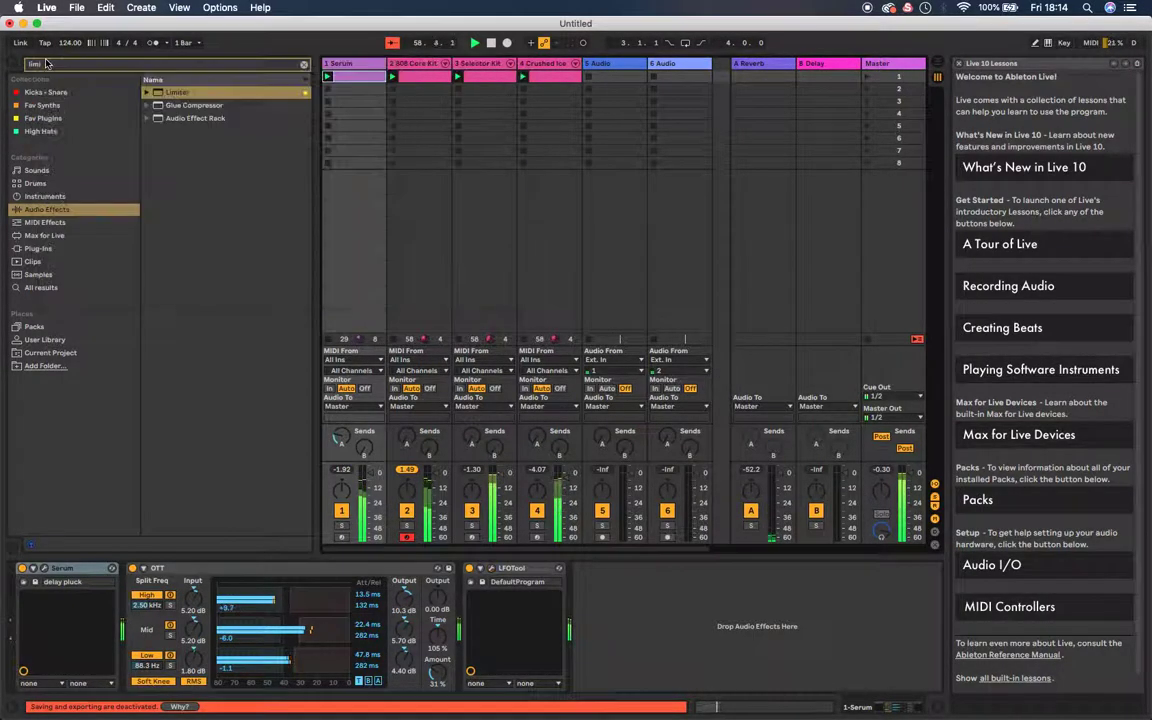
Reopen Serum and sweep the MG Low 18 filter cutoff down and back up to fully open.
click(36, 582)
drag(562, 251, 565, 148)
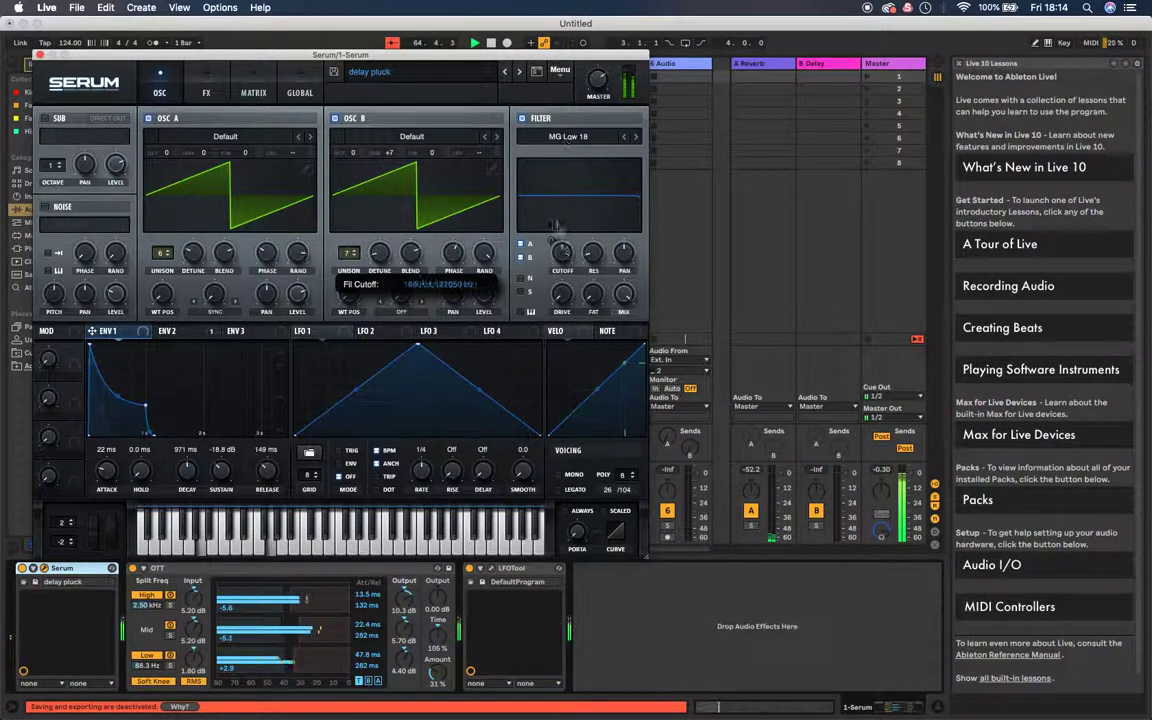
drag(559, 213, 556, 254)
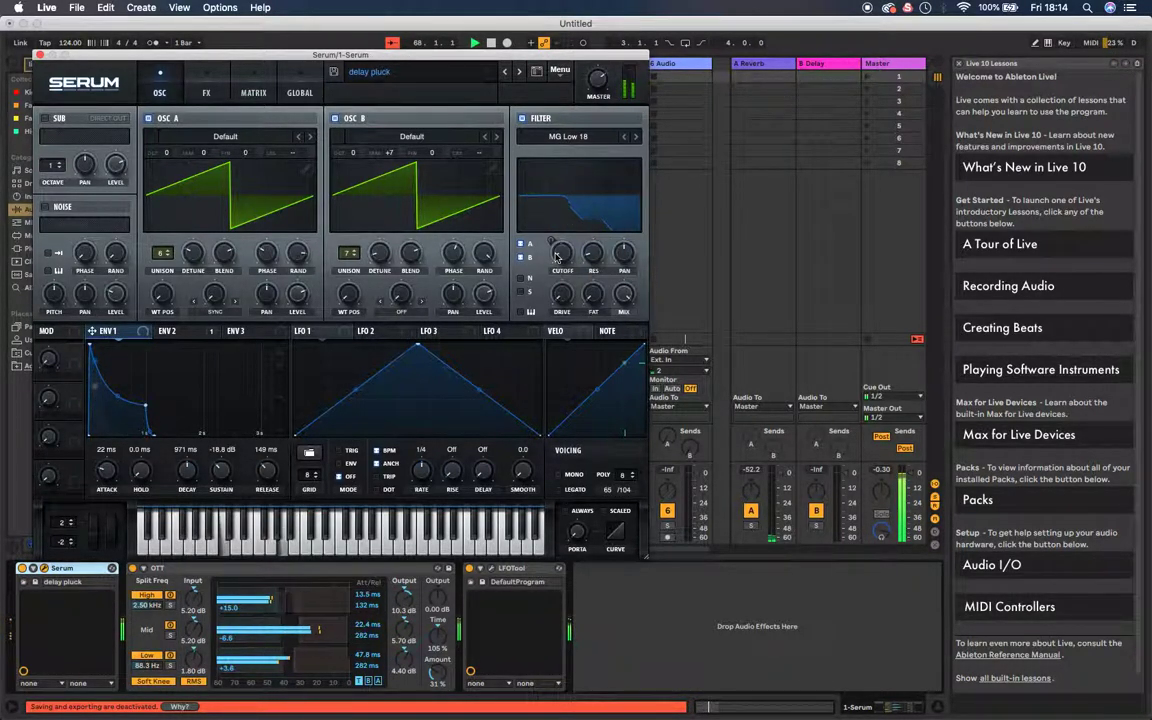
drag(561, 259, 559, 198)
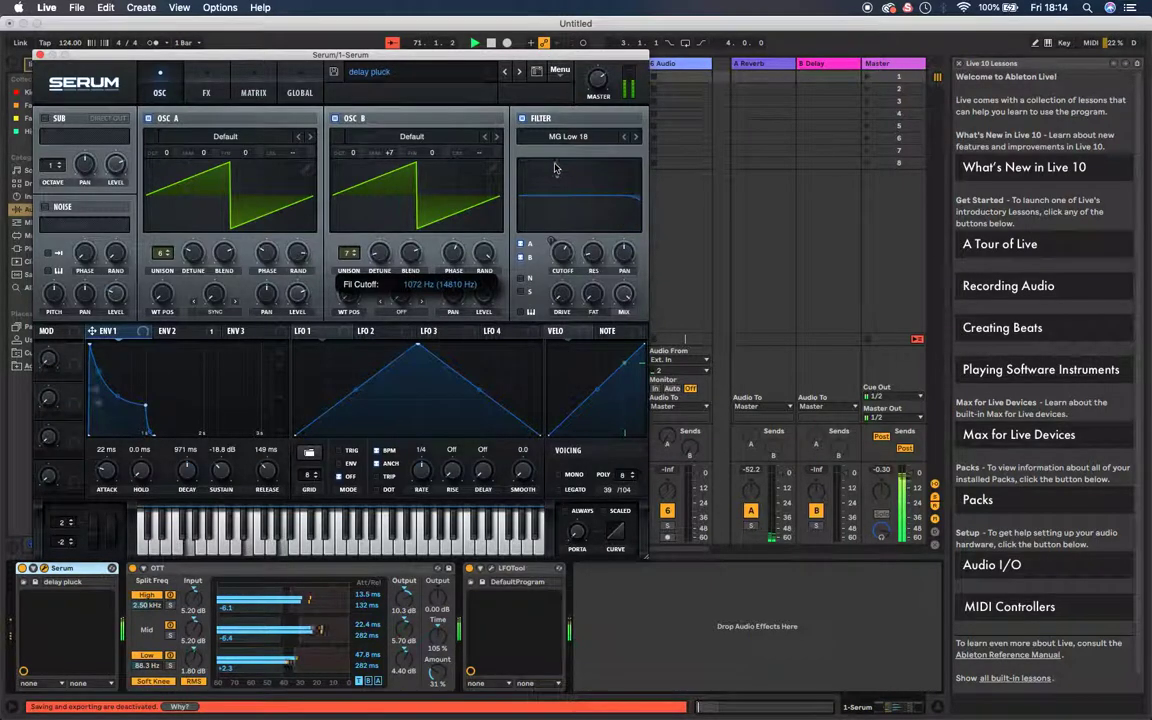
drag(557, 158, 533, 102)
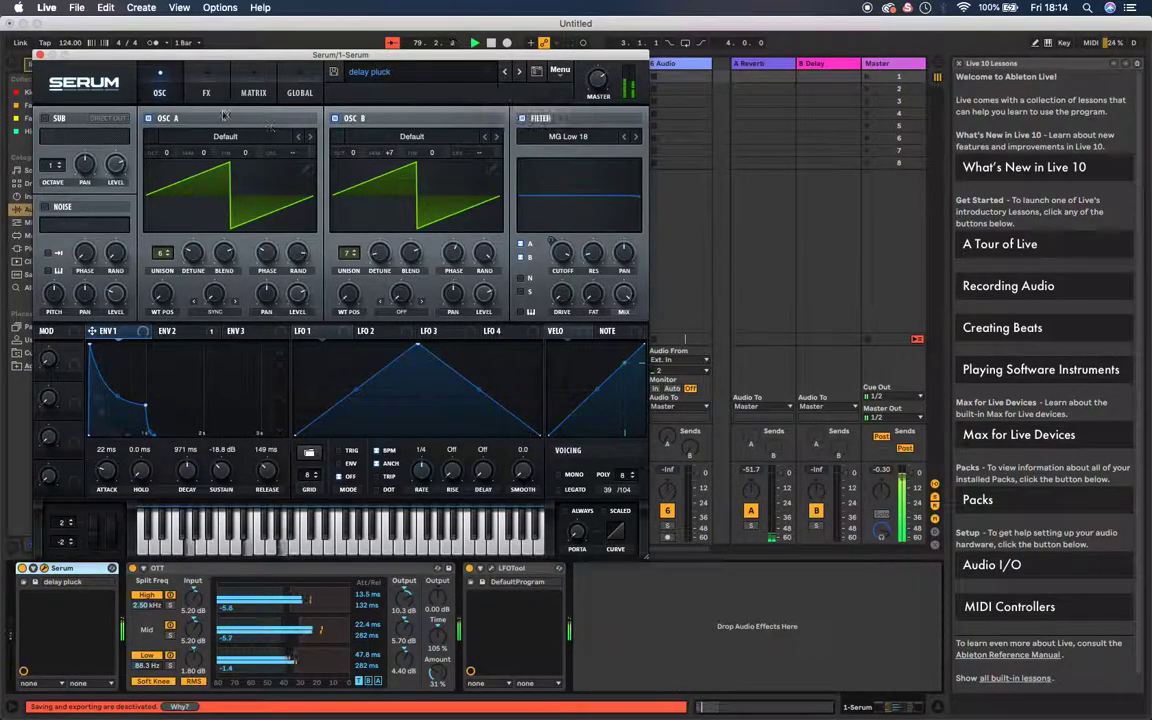
Try out the sub oscillator with its octave raised to 4 and the AC hum1 noise oscillator, switching each off again.
click(46, 119)
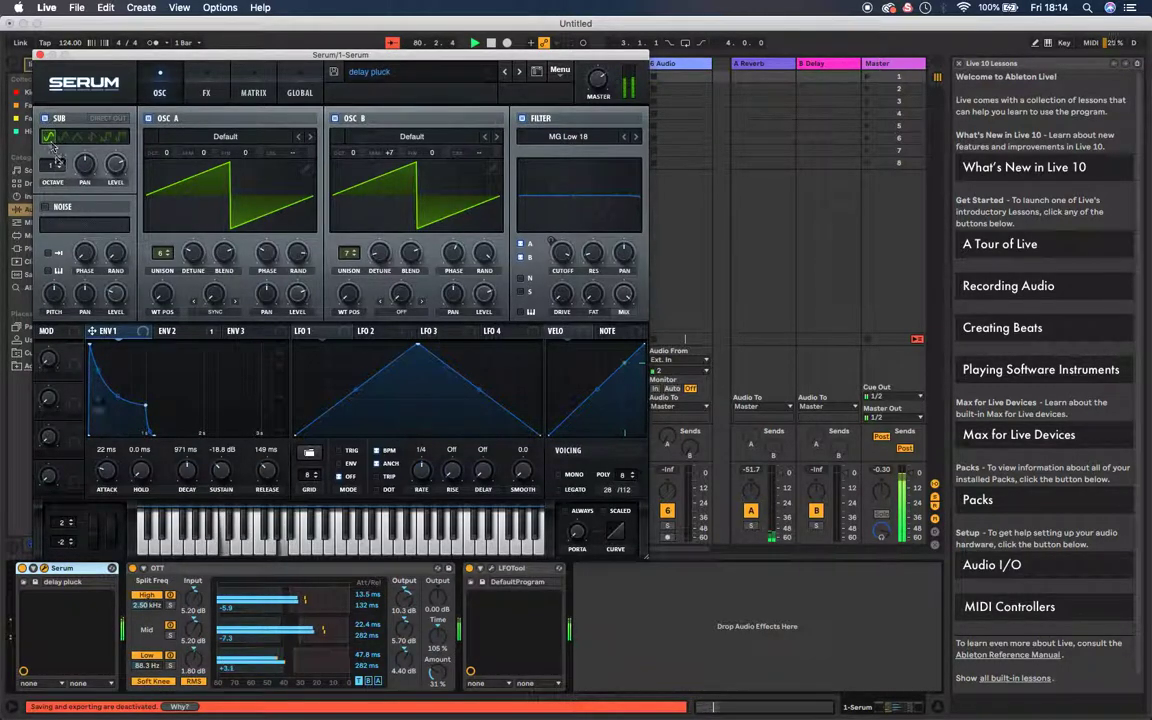
drag(122, 163, 106, 240)
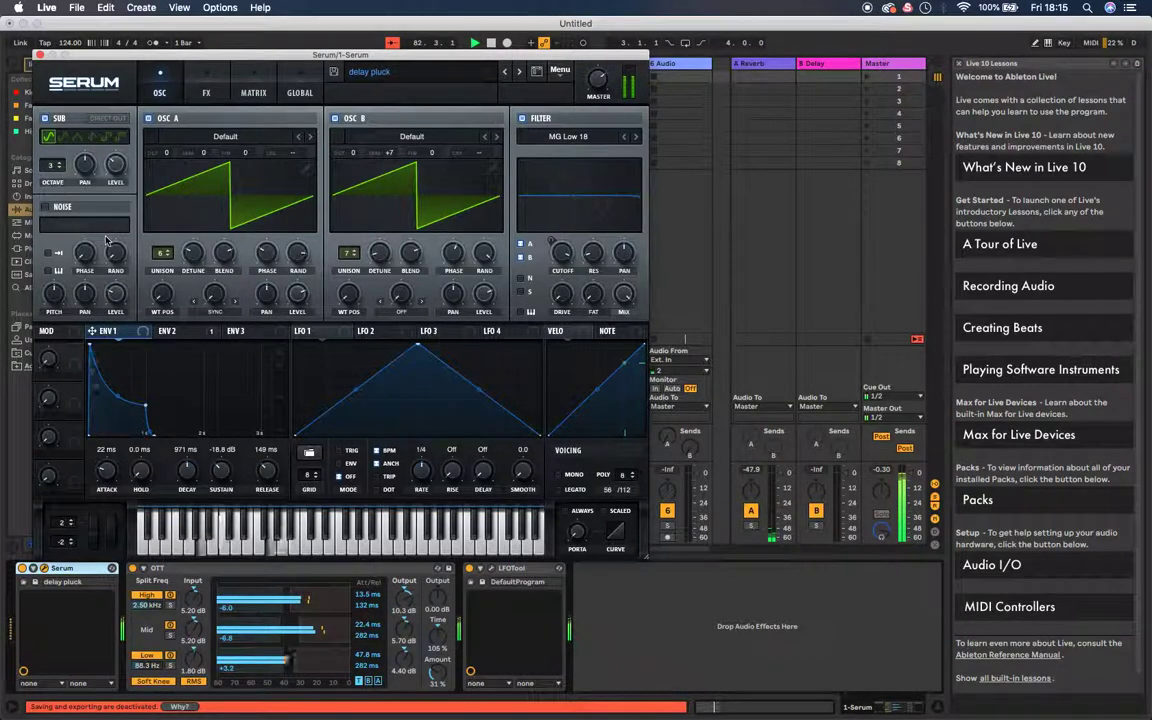
scroll(60, 166, up, 1)
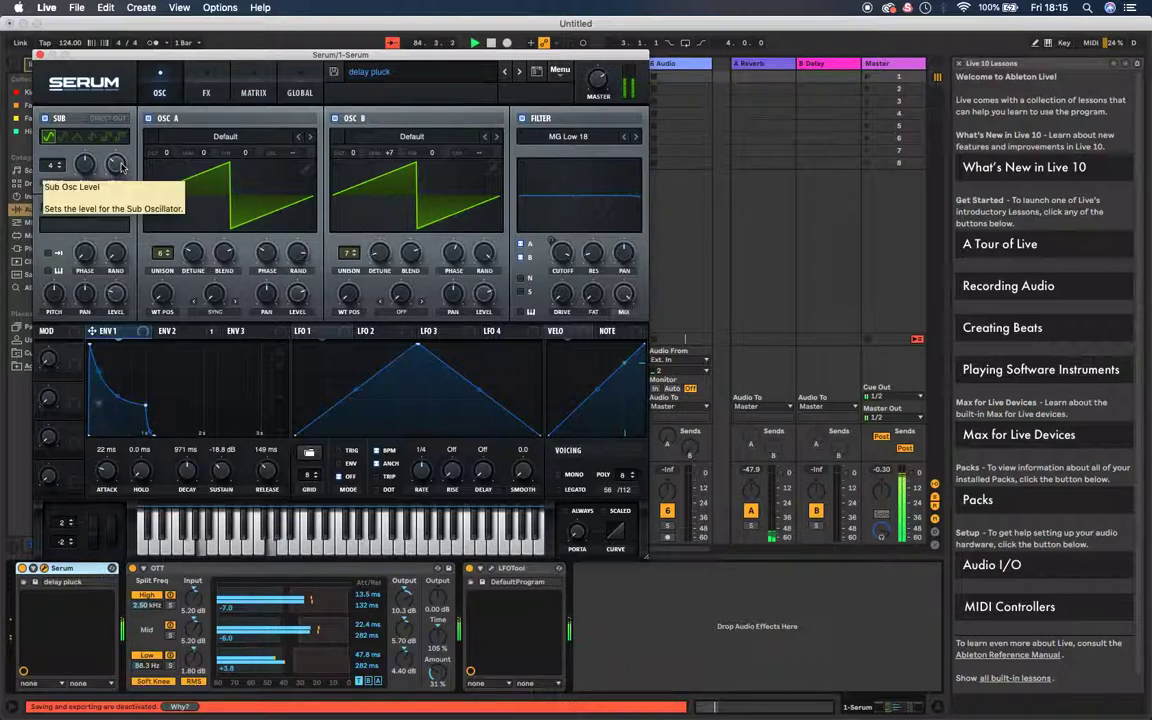
click(45, 120)
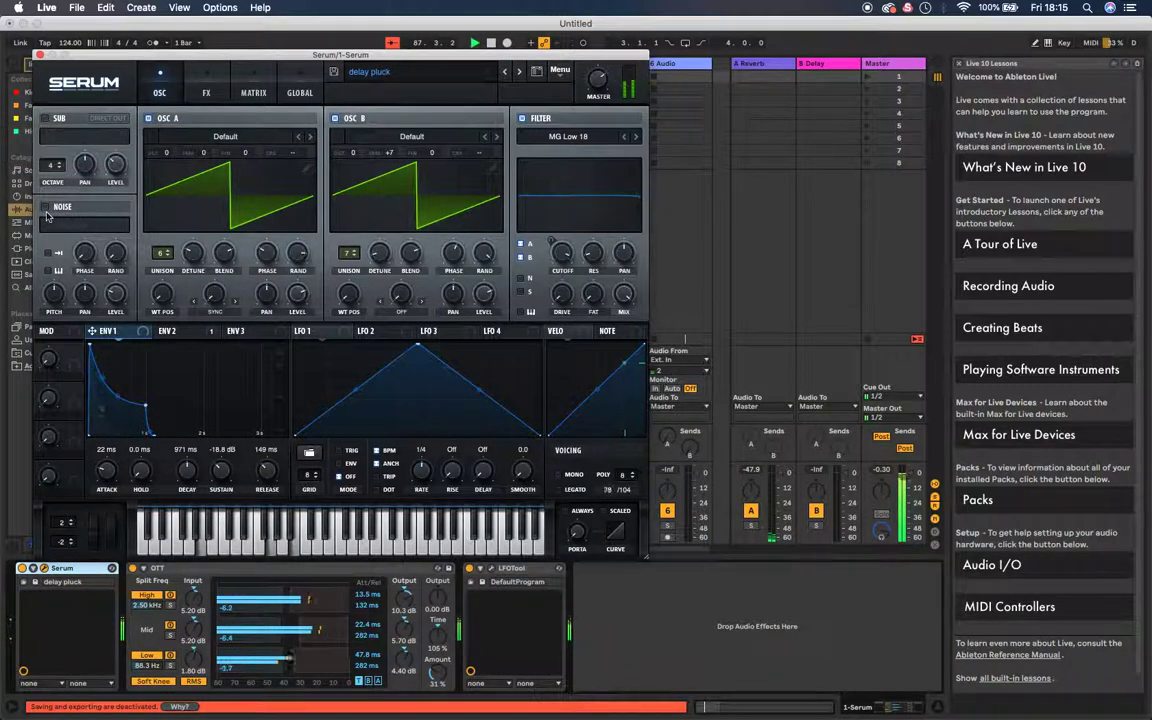
click(45, 207)
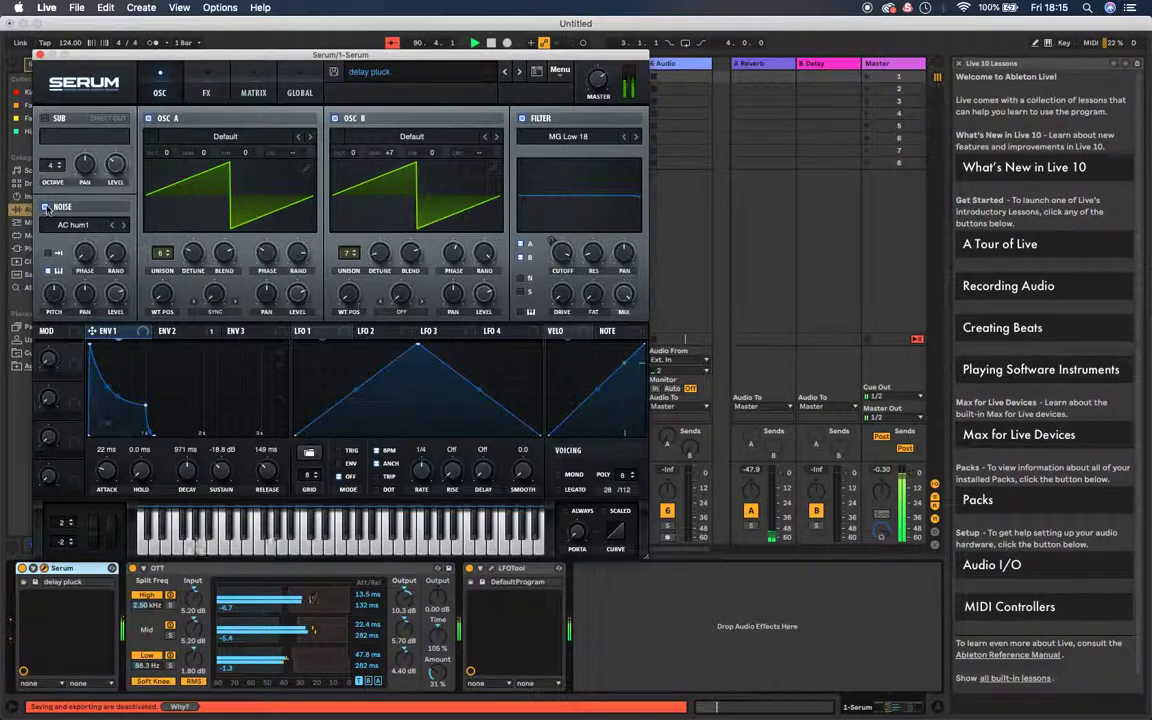
Switch Serum's reverb to Hall mode and adjust its mix amount up and down.
click(200, 86)
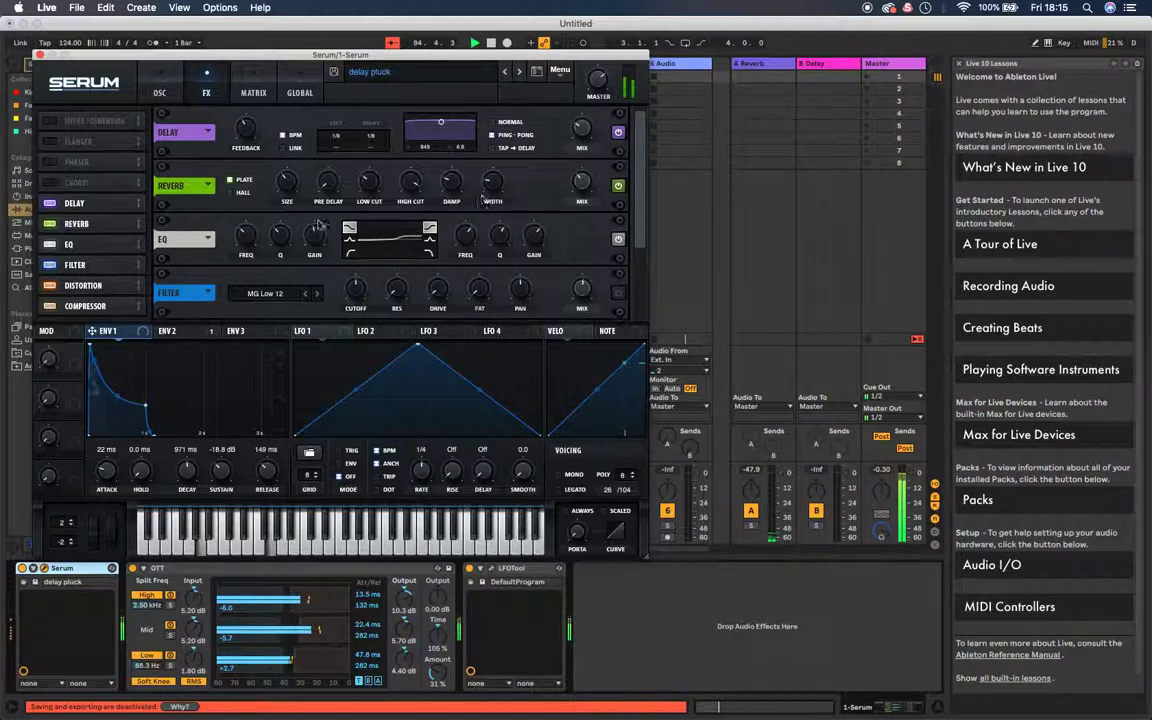
click(240, 198)
drag(579, 187, 579, 164)
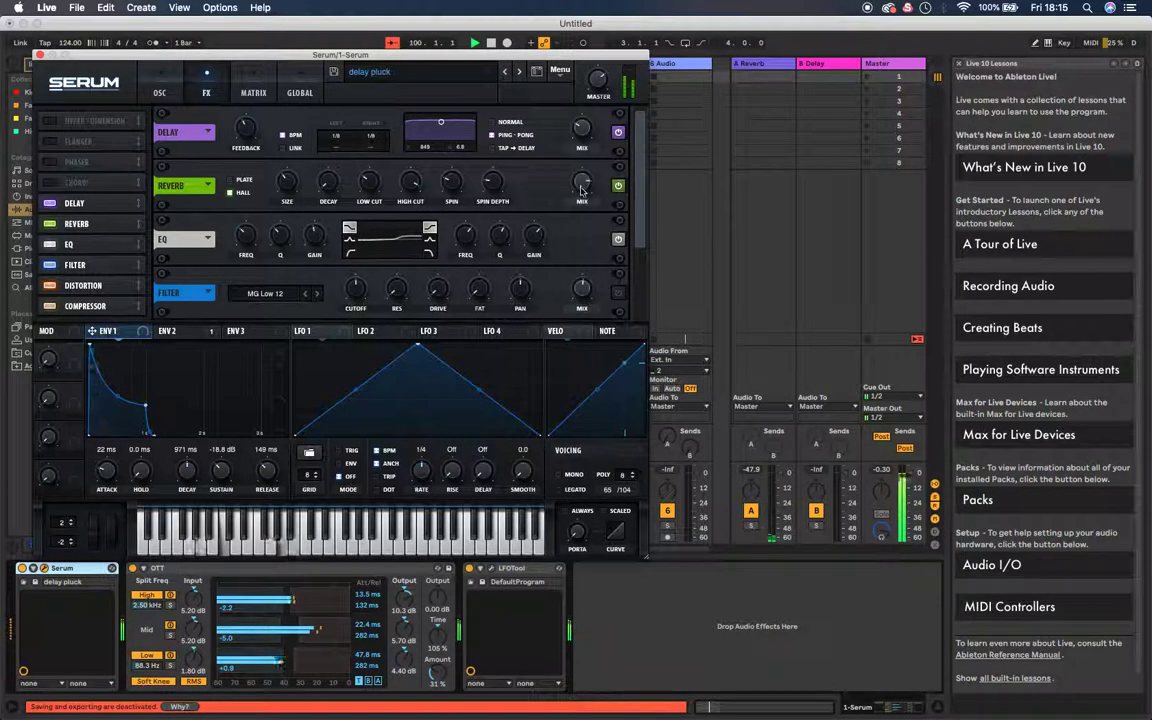
drag(581, 190, 577, 255)
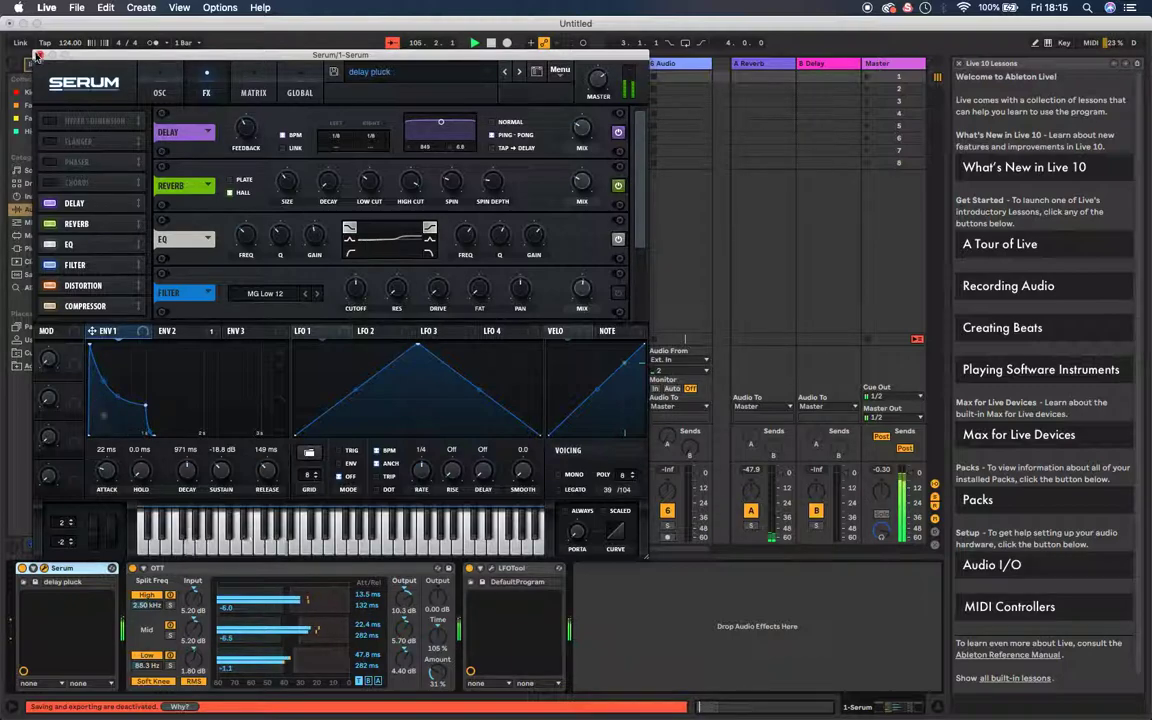
Return to Serum's oscillator page and lower the filter cutoff to about 48 Hz.
click(159, 91)
drag(562, 254, 542, 336)
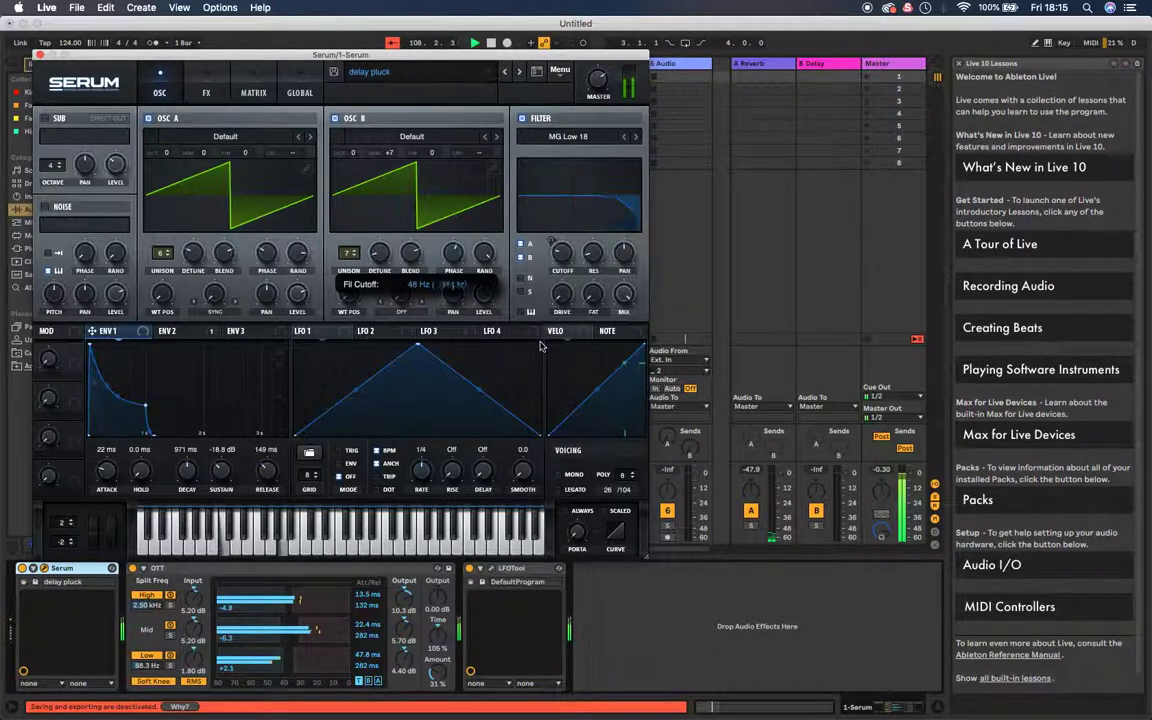
Set Serum's reverb mix to 23%, and reopen the synth to lower its MG Low 18 filter cutoff.
click(206, 92)
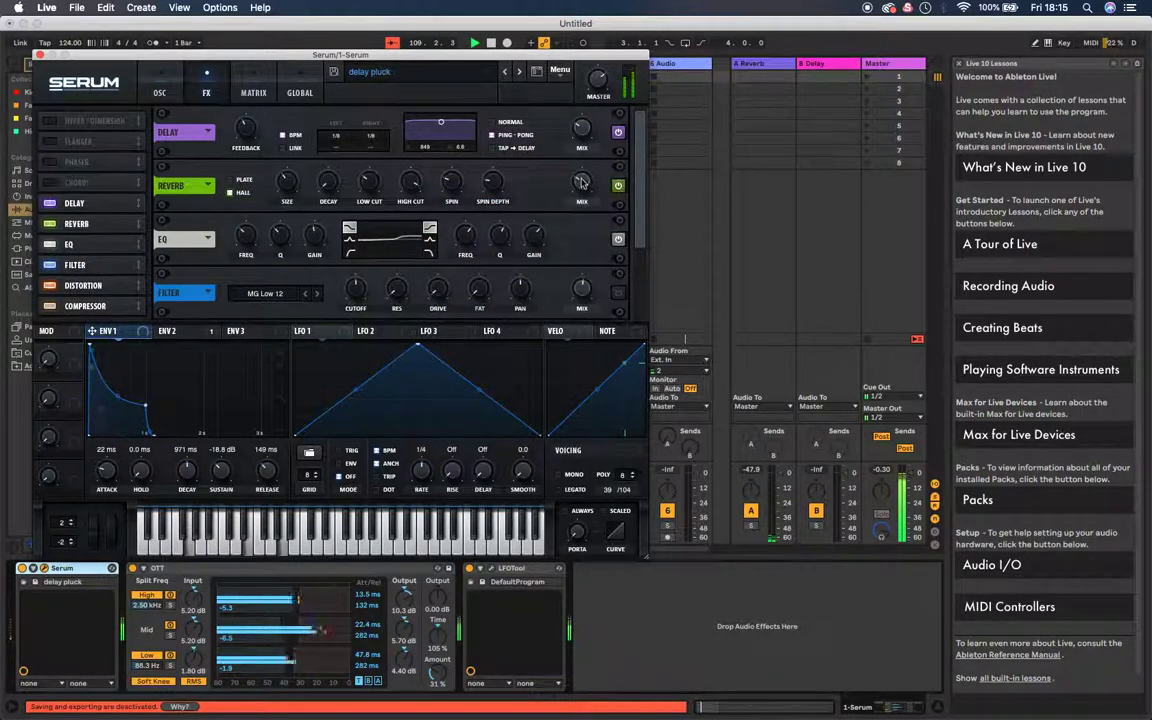
drag(582, 149, 581, 146)
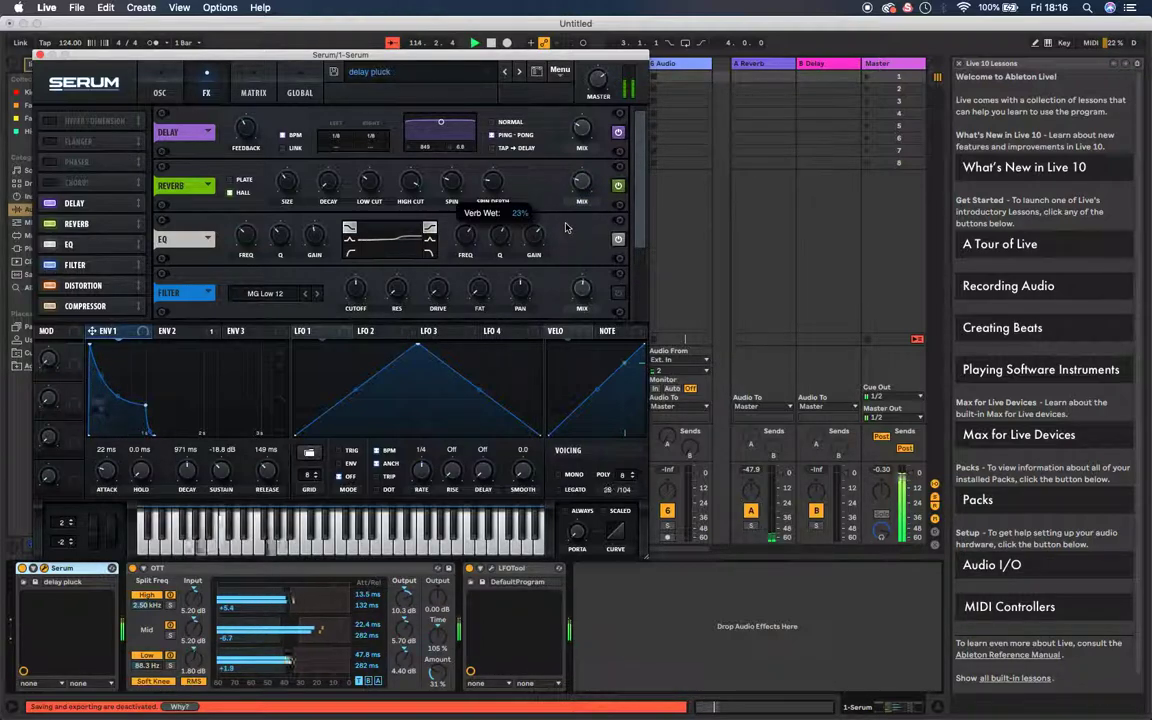
click(37, 54)
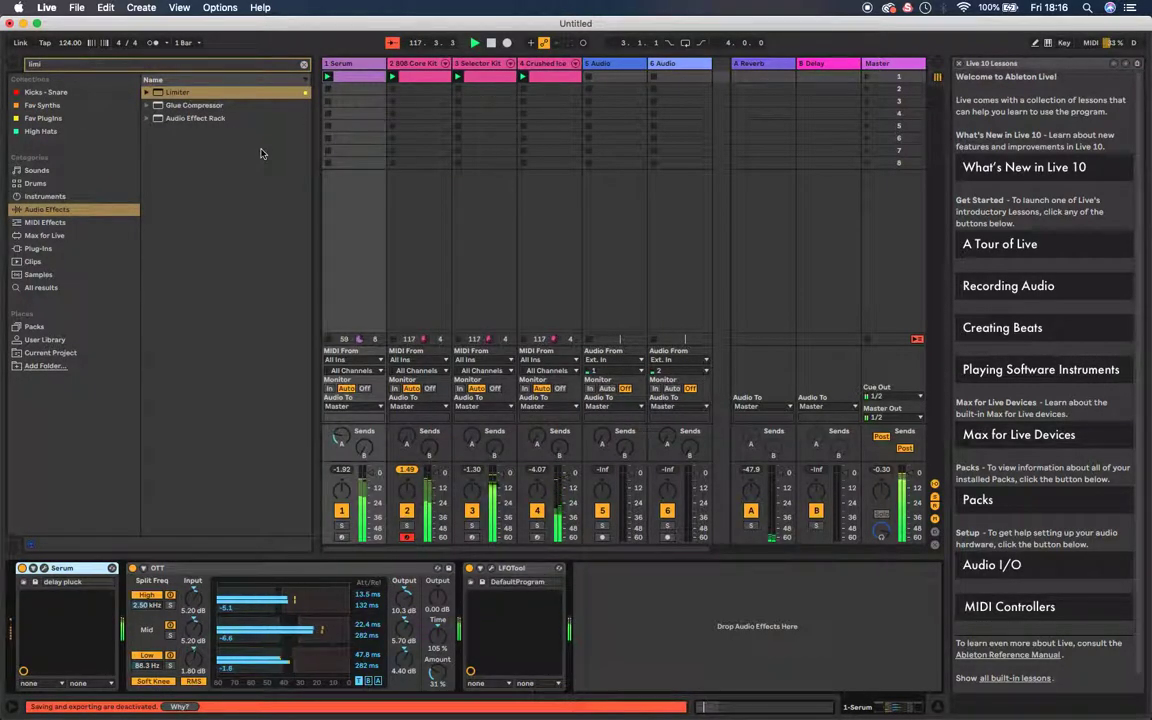
click(42, 568)
drag(560, 259, 558, 290)
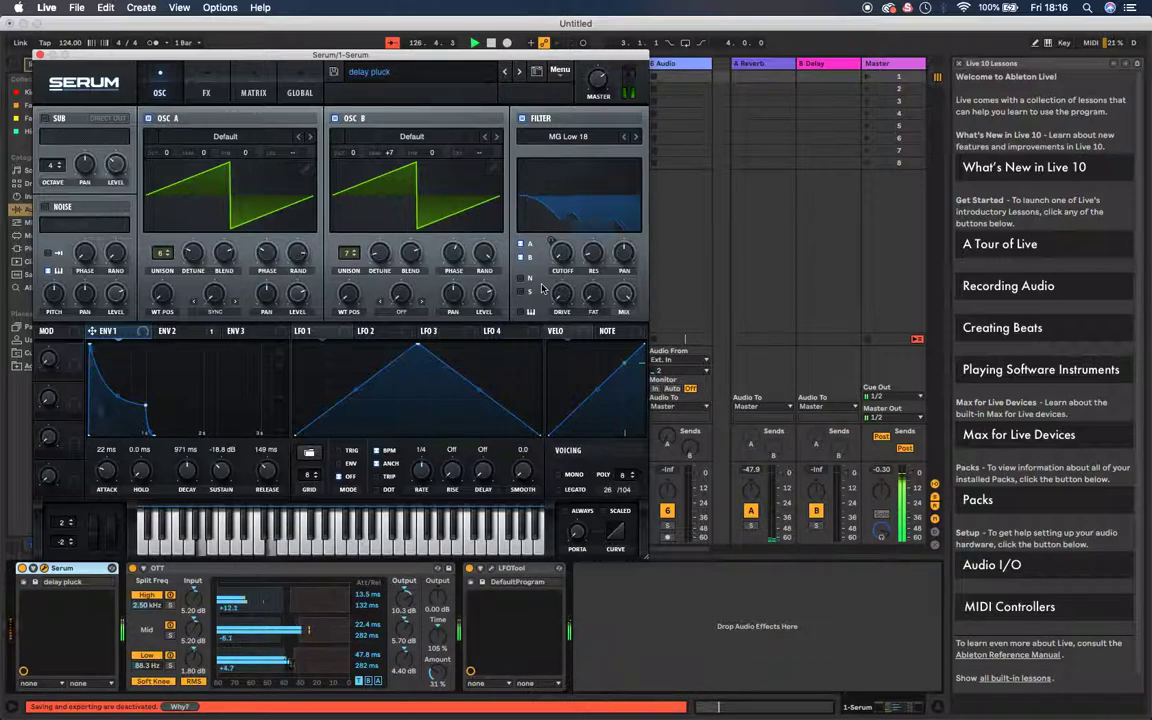
Insert EQ Eight between OTT and Limiter on the Master track, boosting about 1.60 kHz by 1.61 dB and 5.05 kHz by 3.35 dB.
click(879, 65)
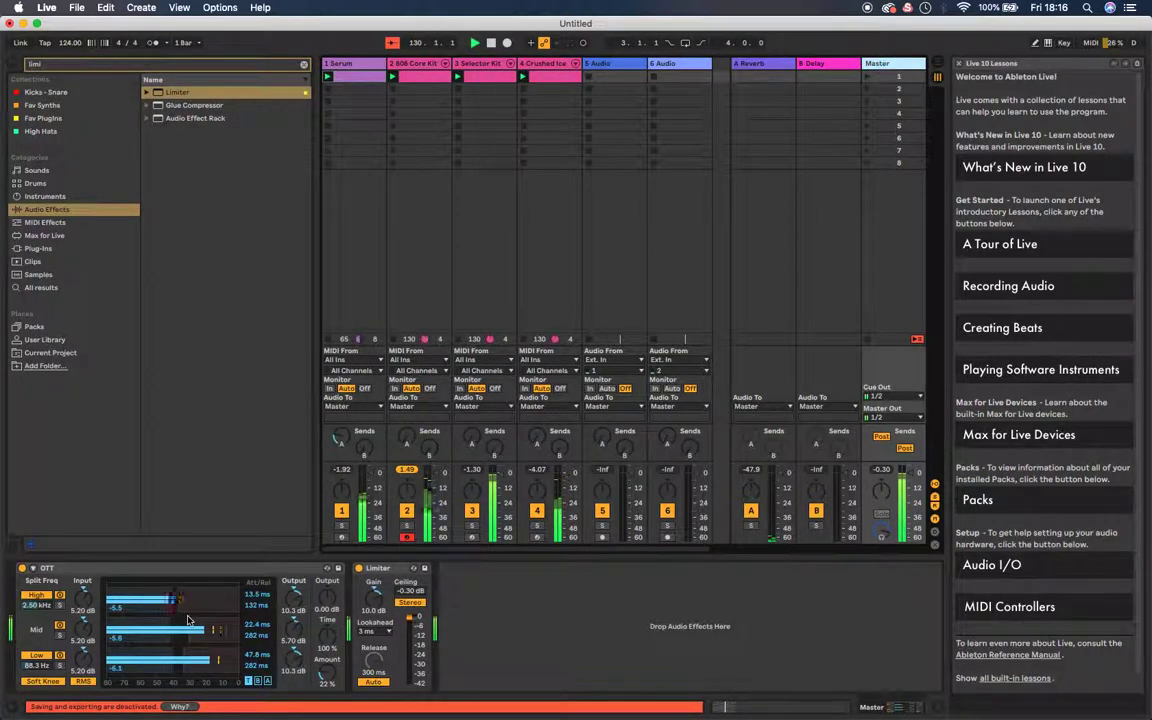
click(83, 66)
key(BackSpace)
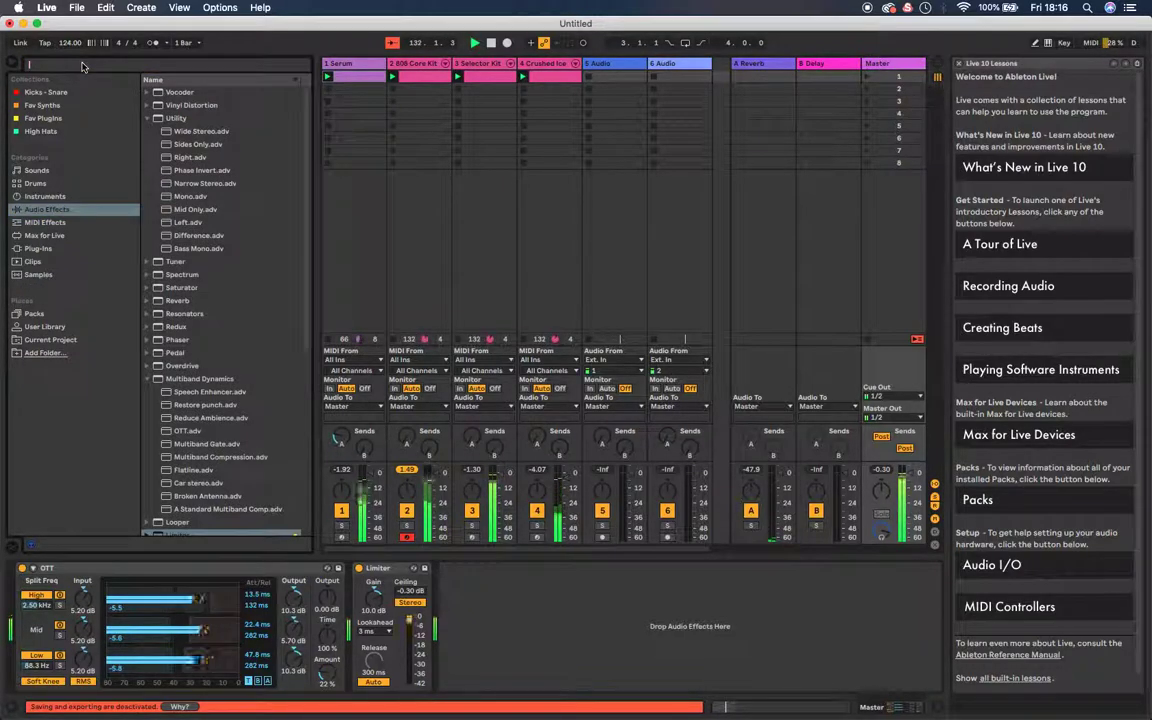
scroll(197, 288, down, 5)
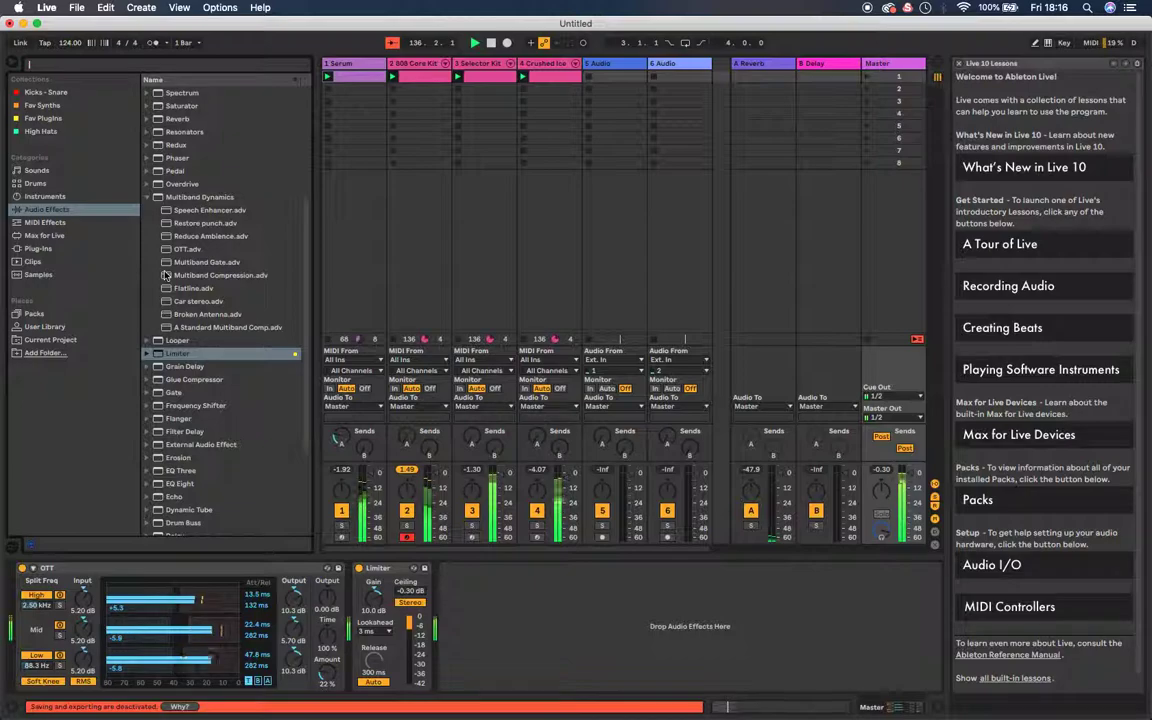
scroll(167, 276, down, 3)
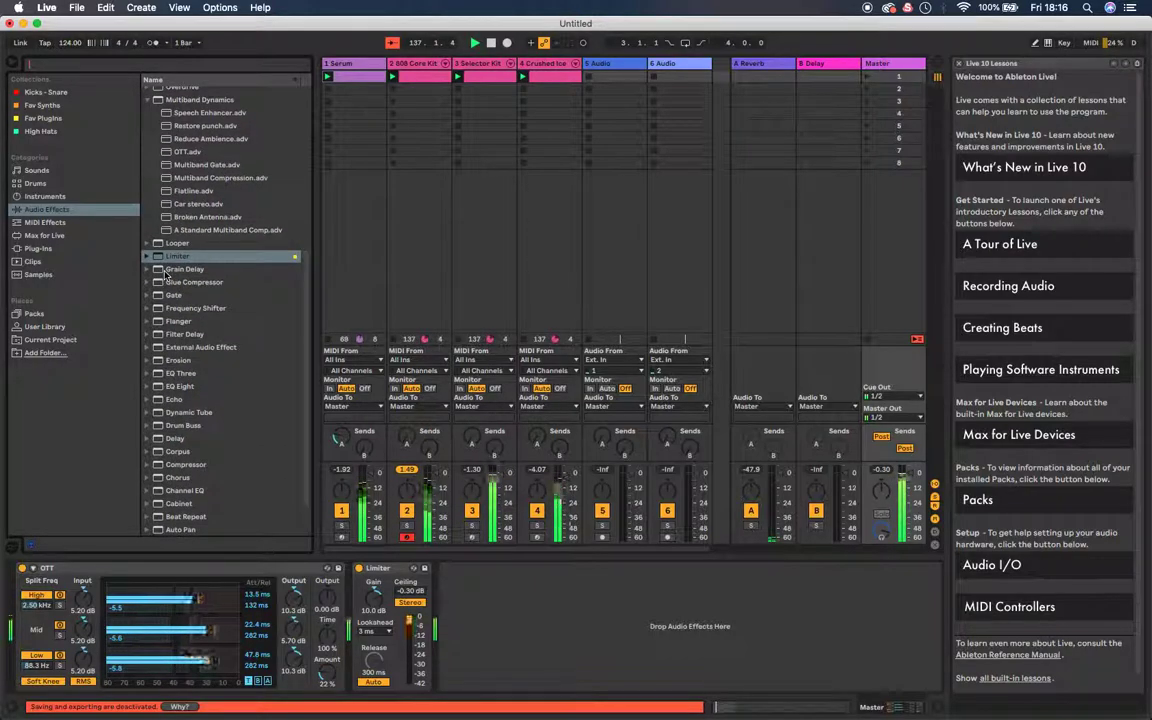
click(165, 389)
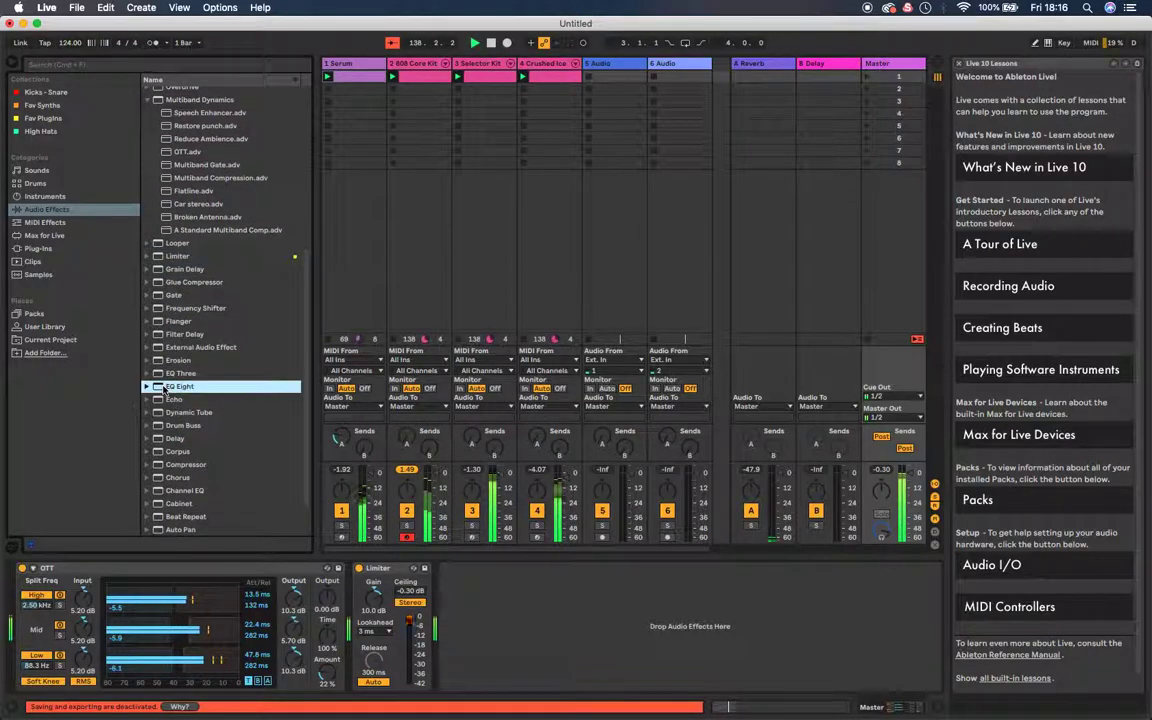
drag(157, 388, 352, 592)
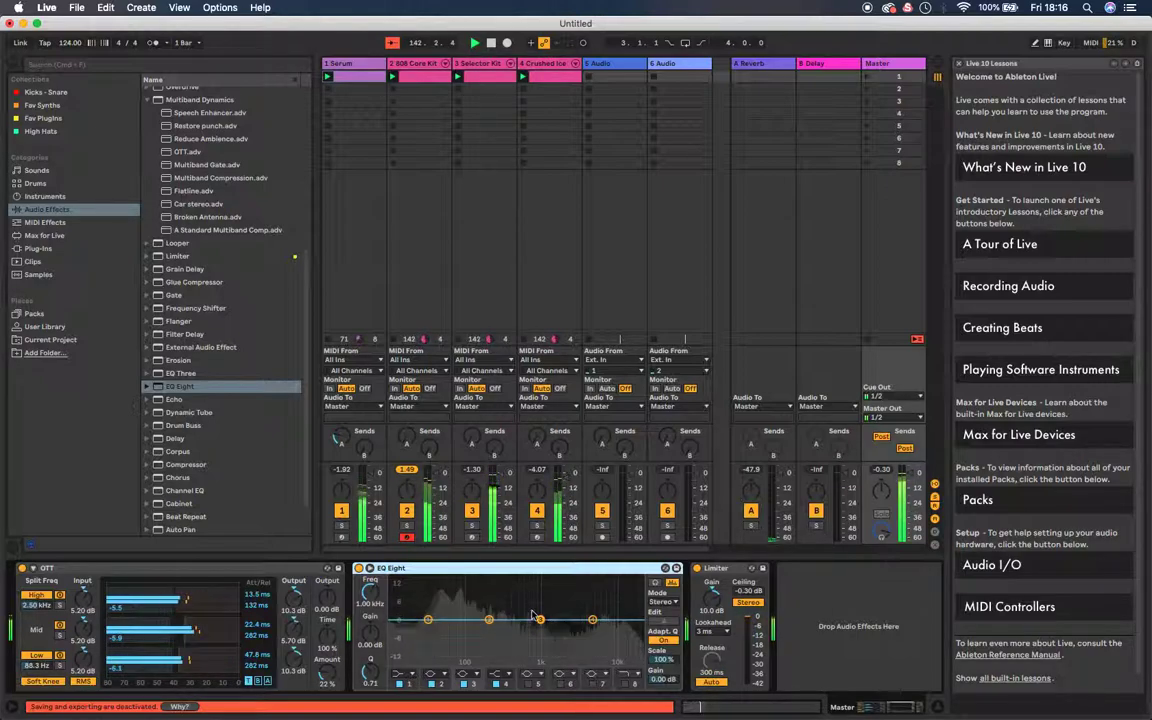
drag(592, 622, 606, 604)
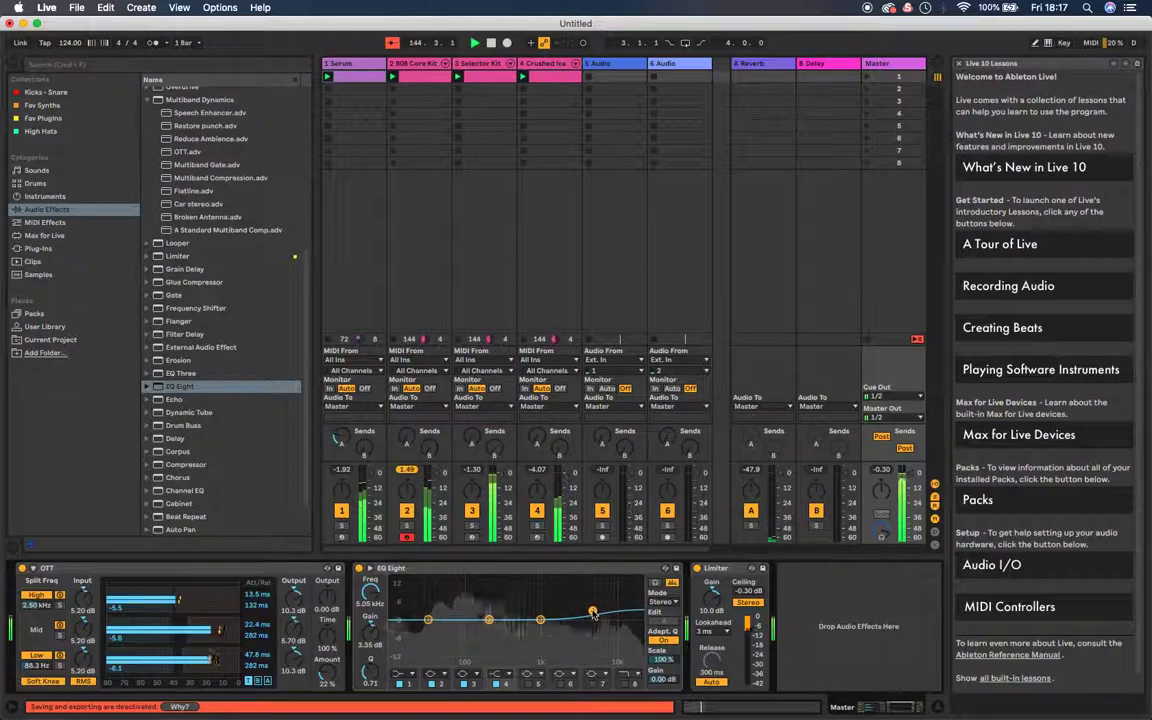
drag(551, 621, 549, 613)
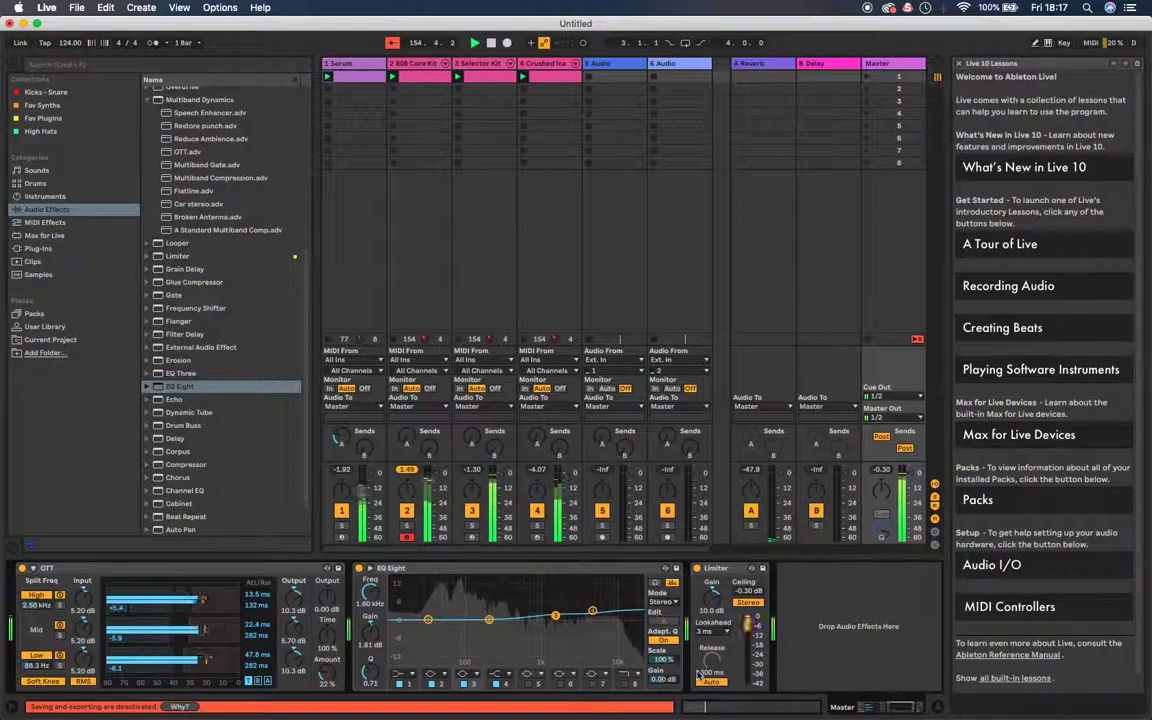
Find the Narrow Stereo preset, add it after LFOTool on the Serum track, and set its width to 63%.
click(116, 64)
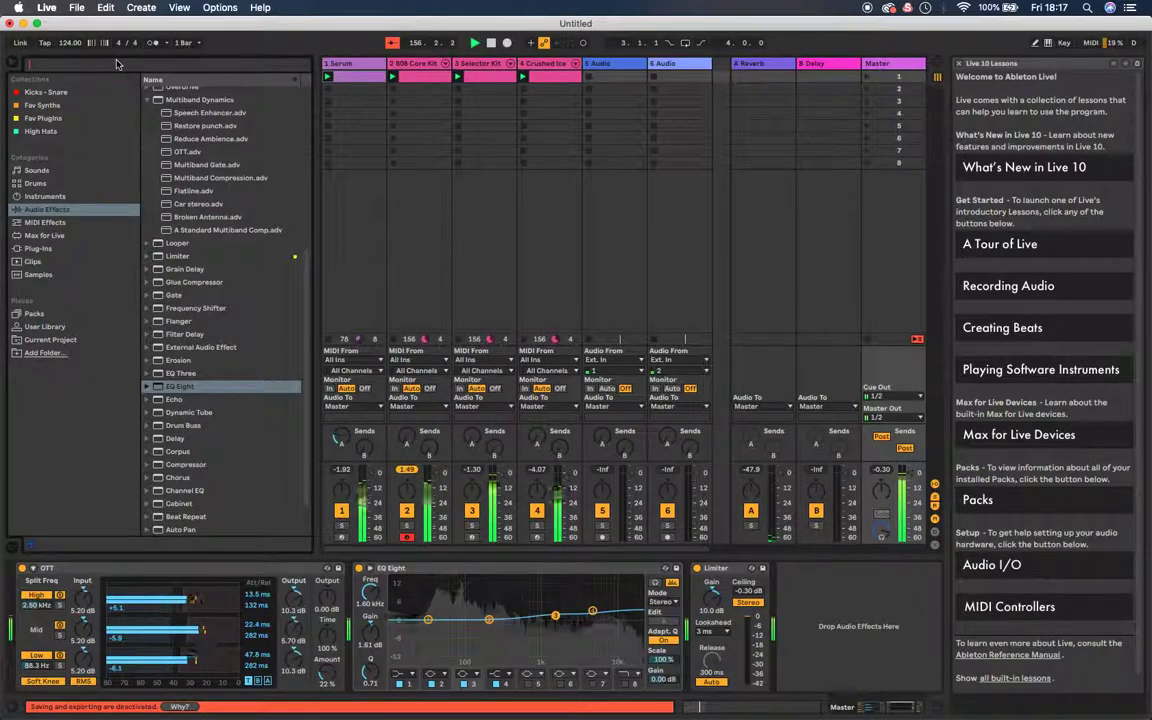
click(338, 63)
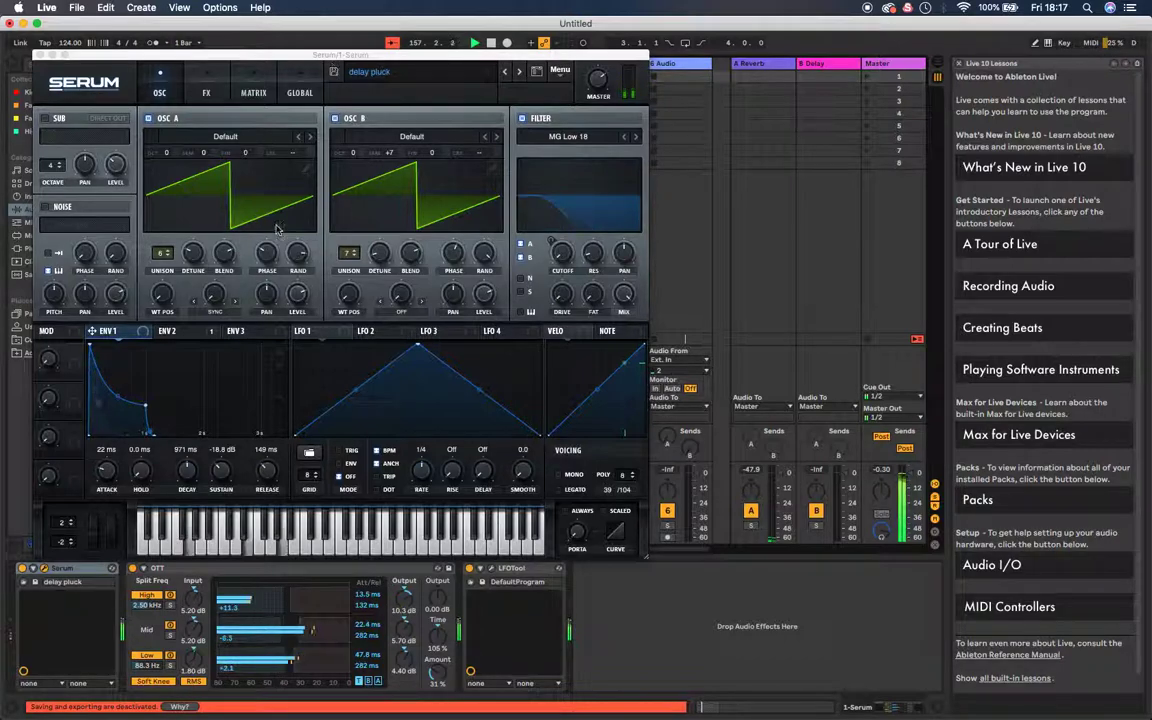
click(40, 55)
click(177, 67)
text(s)
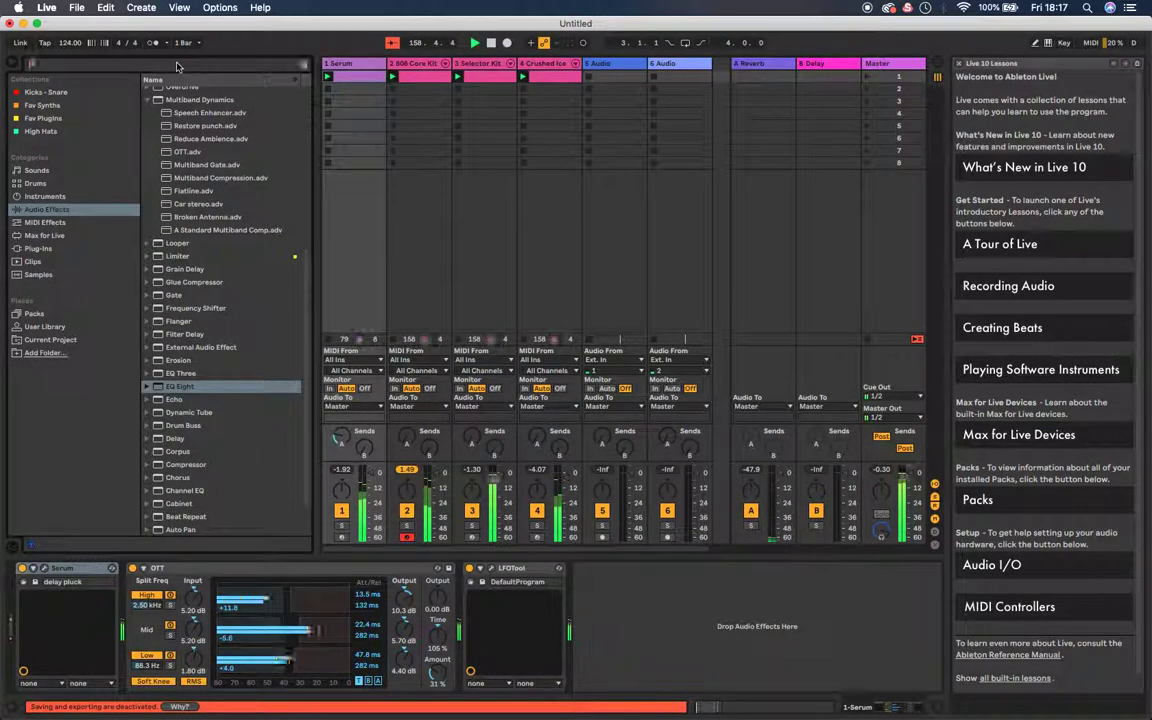
text(tere)
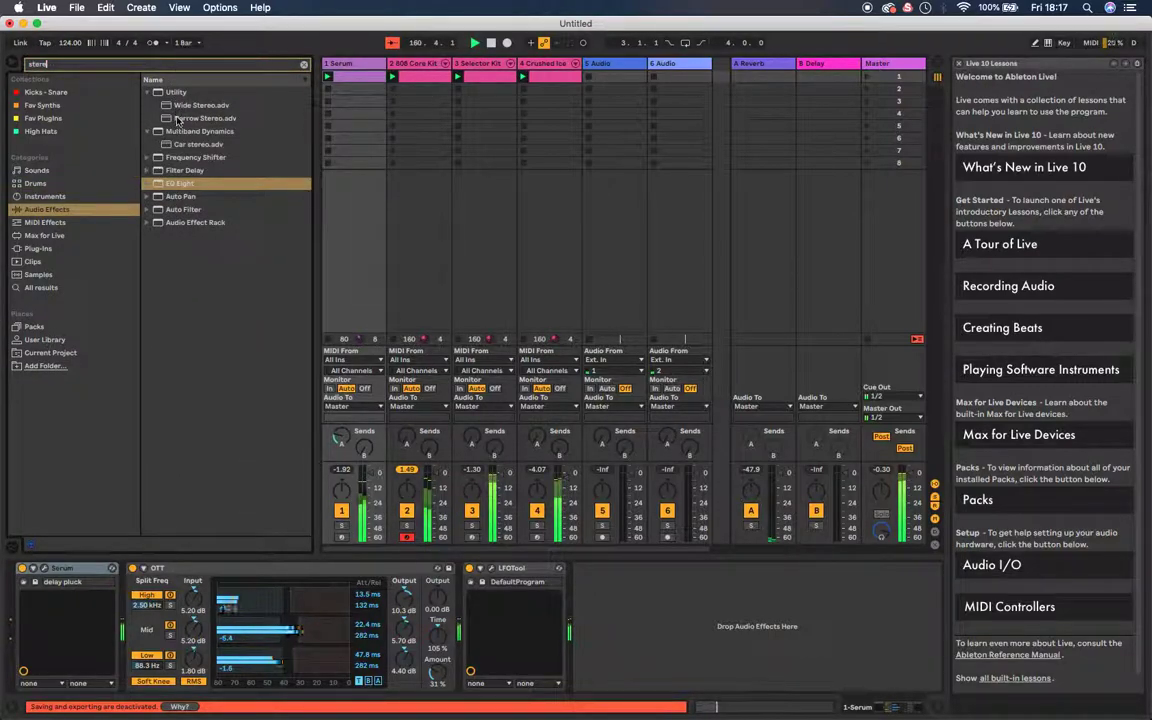
drag(180, 118, 602, 590)
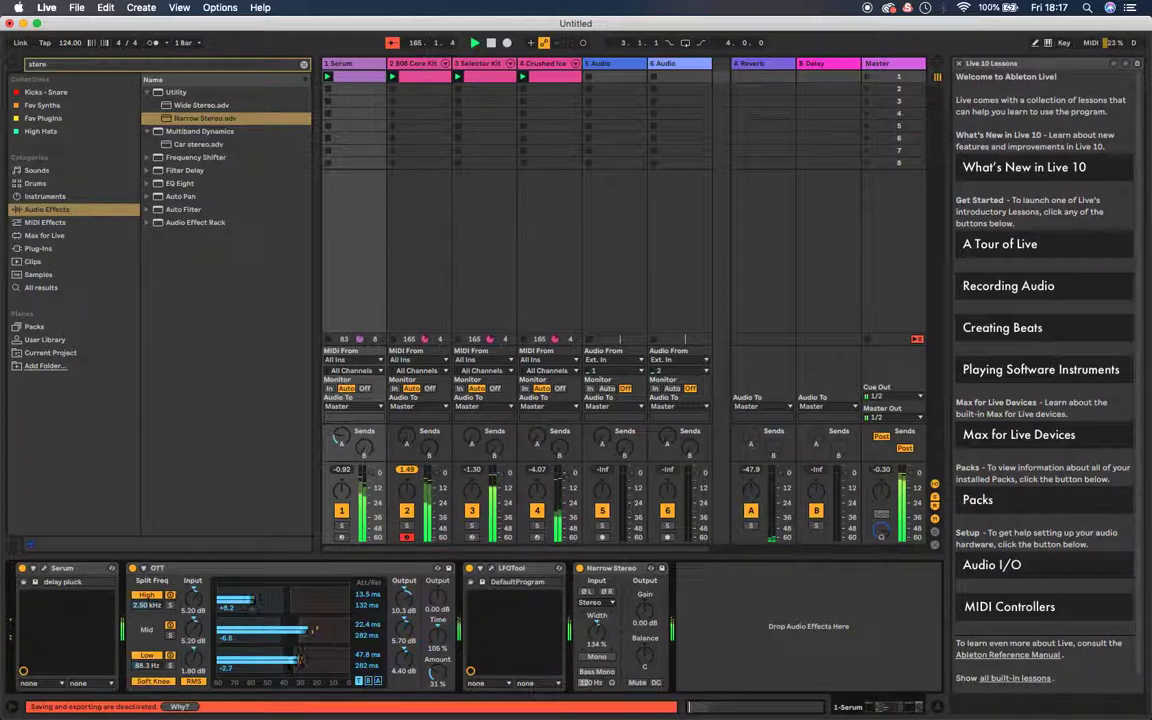
click(594, 658)
click(594, 657)
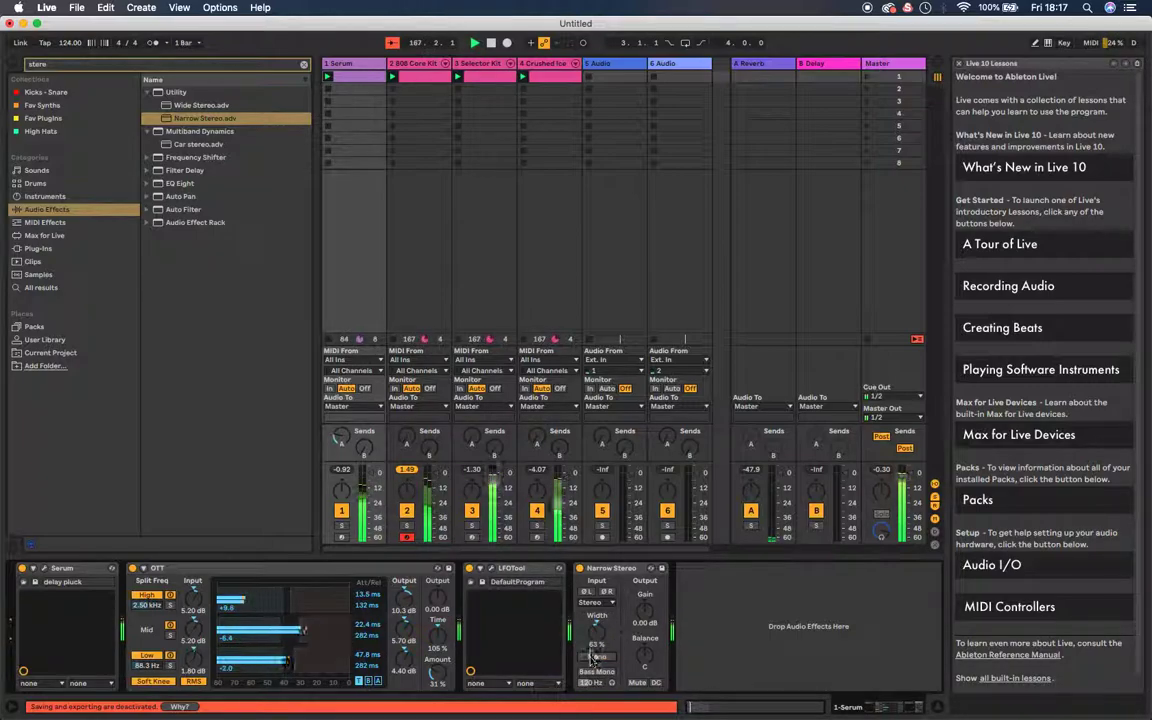
Add Narrow Stereo between EQ Eight and Limiter on the Master track and widen its stereo width.
click(892, 66)
drag(205, 118, 713, 634)
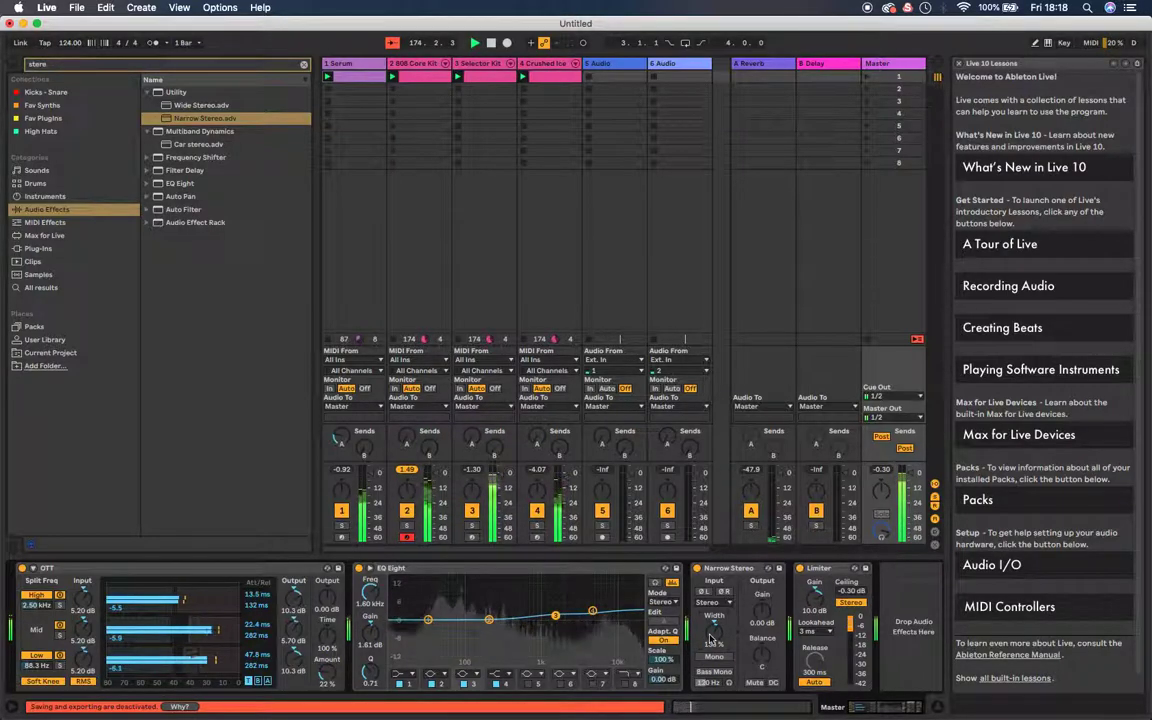
Add Narrow Stereo after EQ Eight on the 808 Core Kit track and set its width to 24%.
click(422, 66)
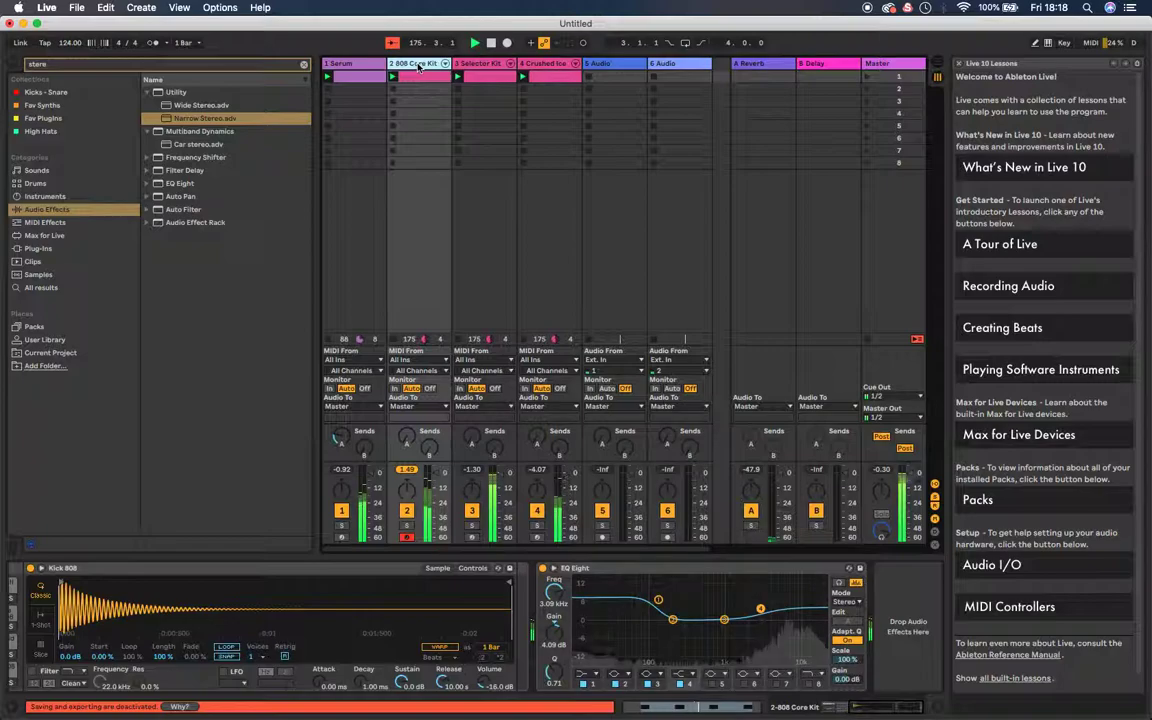
drag(175, 118, 906, 578)
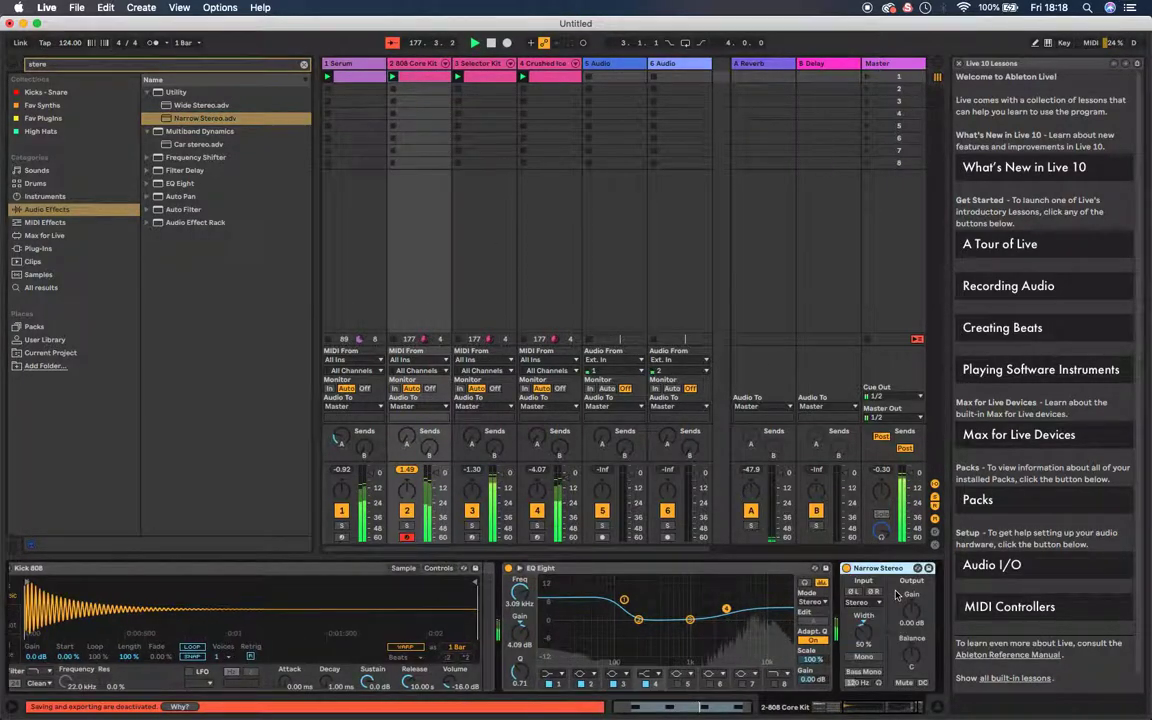
click(864, 657)
click(865, 657)
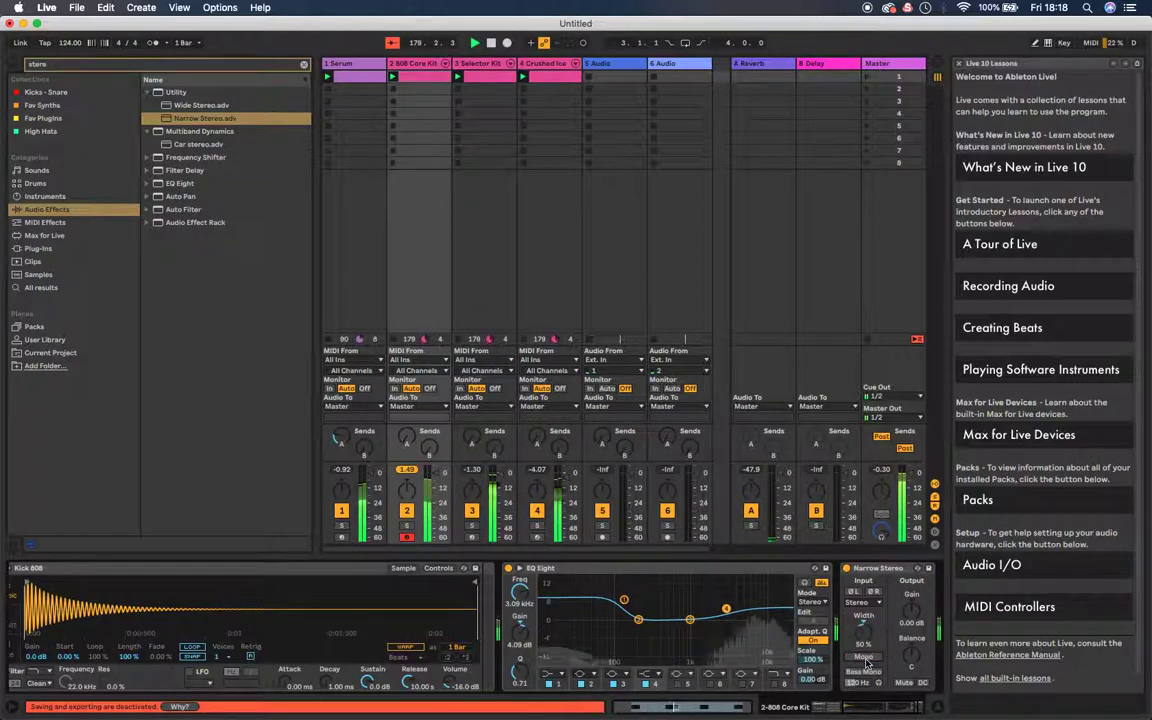
mouse_move(864, 624)
mouse_down()
mouse_move(864, 590)
mouse_move(867, 631)
mouse_up()
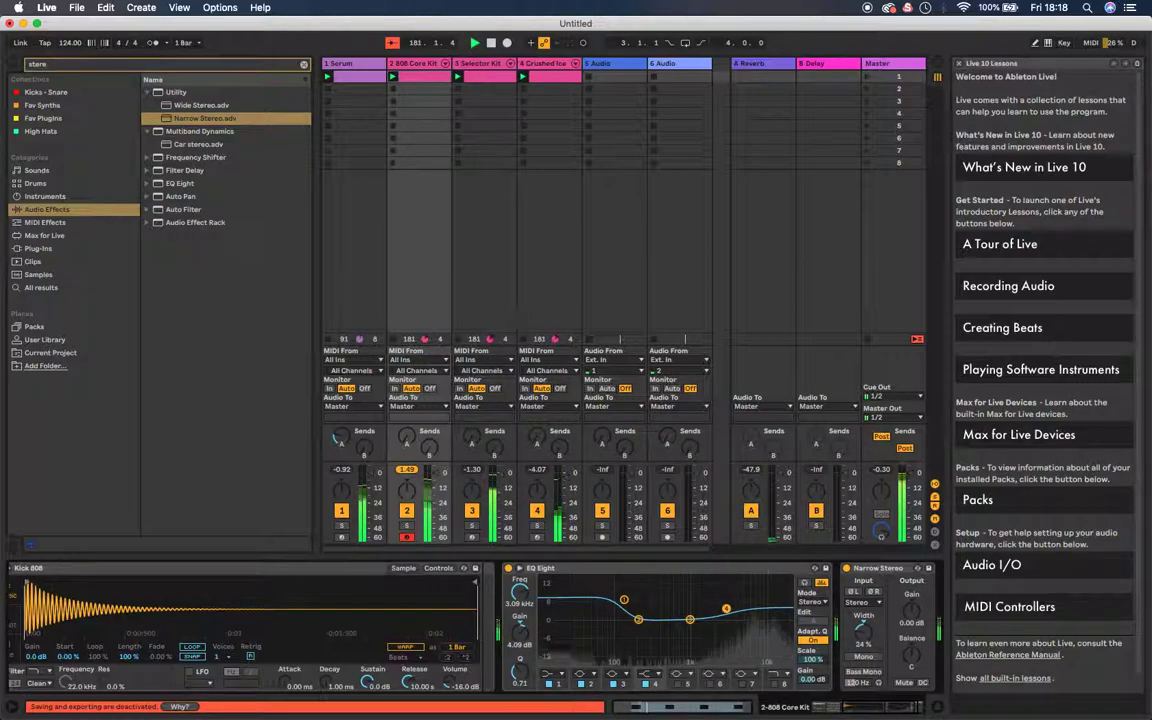
Add a second Narrow Stereo before the Limiter on the Selector Kit track, try its Mono option, and deactivate the device.
click(483, 64)
drag(171, 117, 792, 614)
click(806, 657)
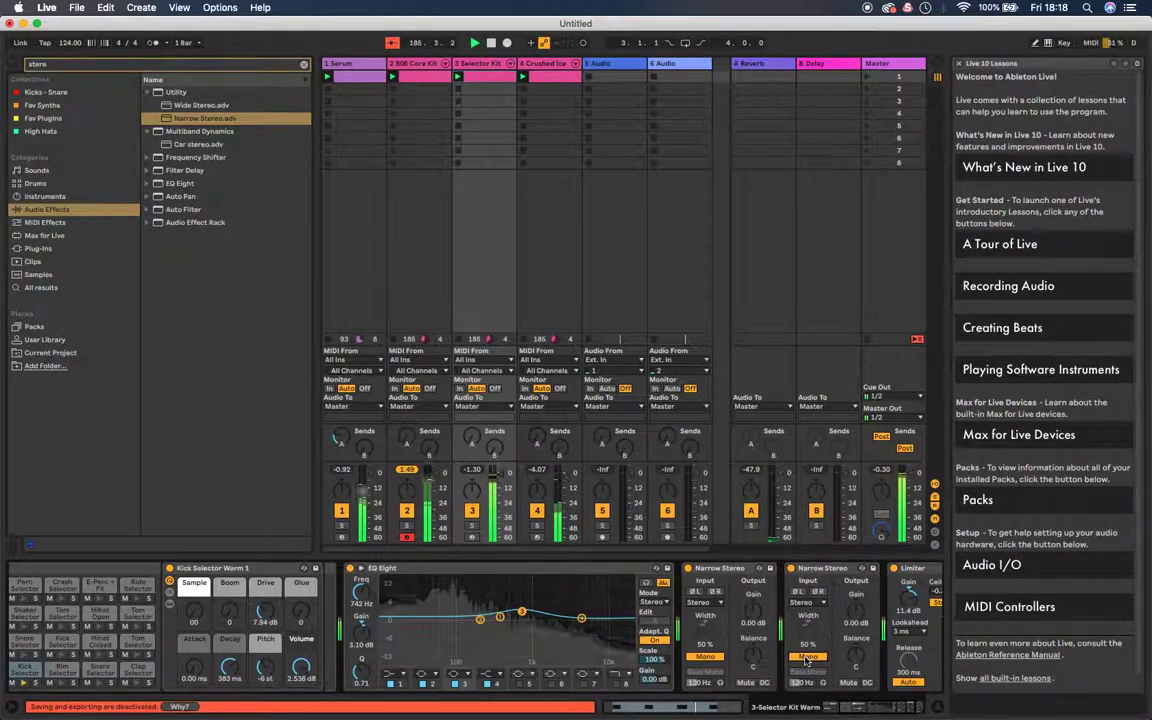
click(807, 657)
click(790, 568)
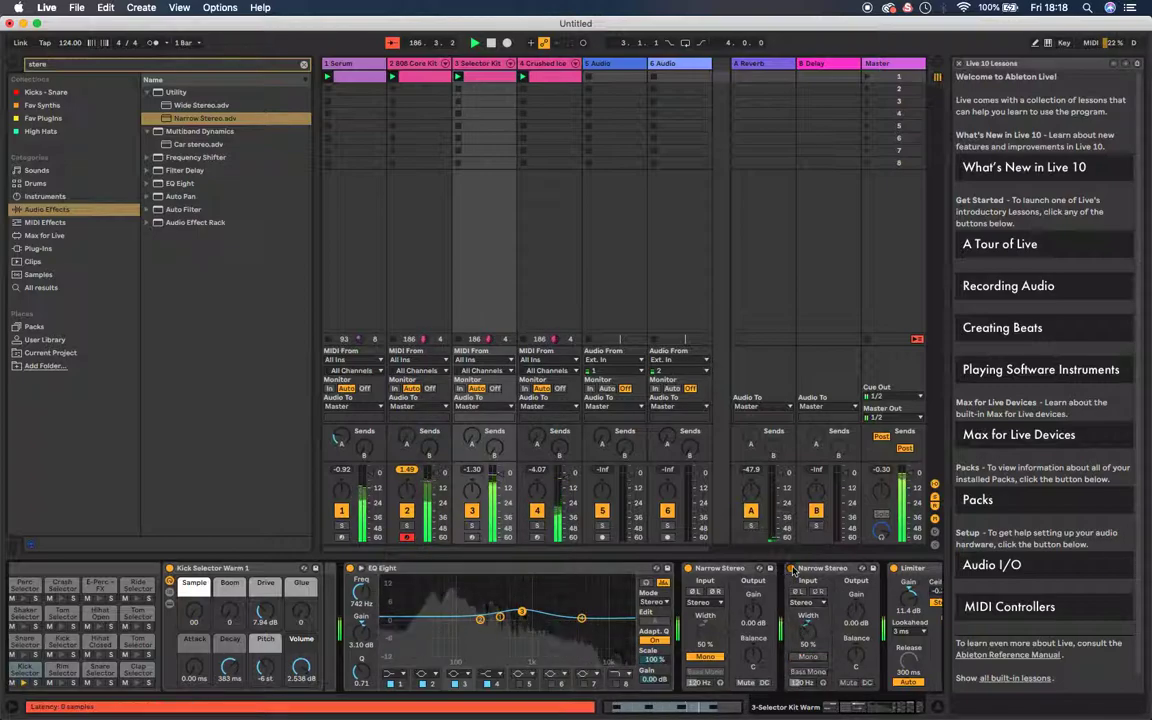
Add Narrow Stereo after EQ Eight on the Crushed Ice Kit track and set its width to 71%.
click(541, 63)
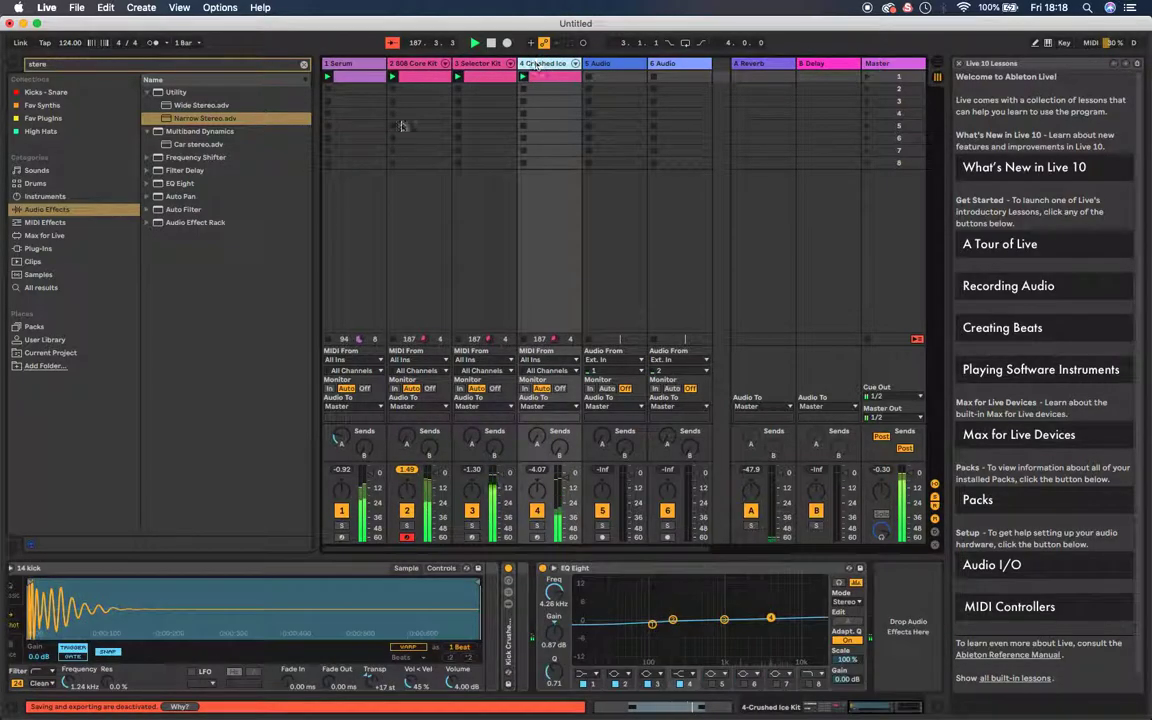
drag(165, 122, 868, 667)
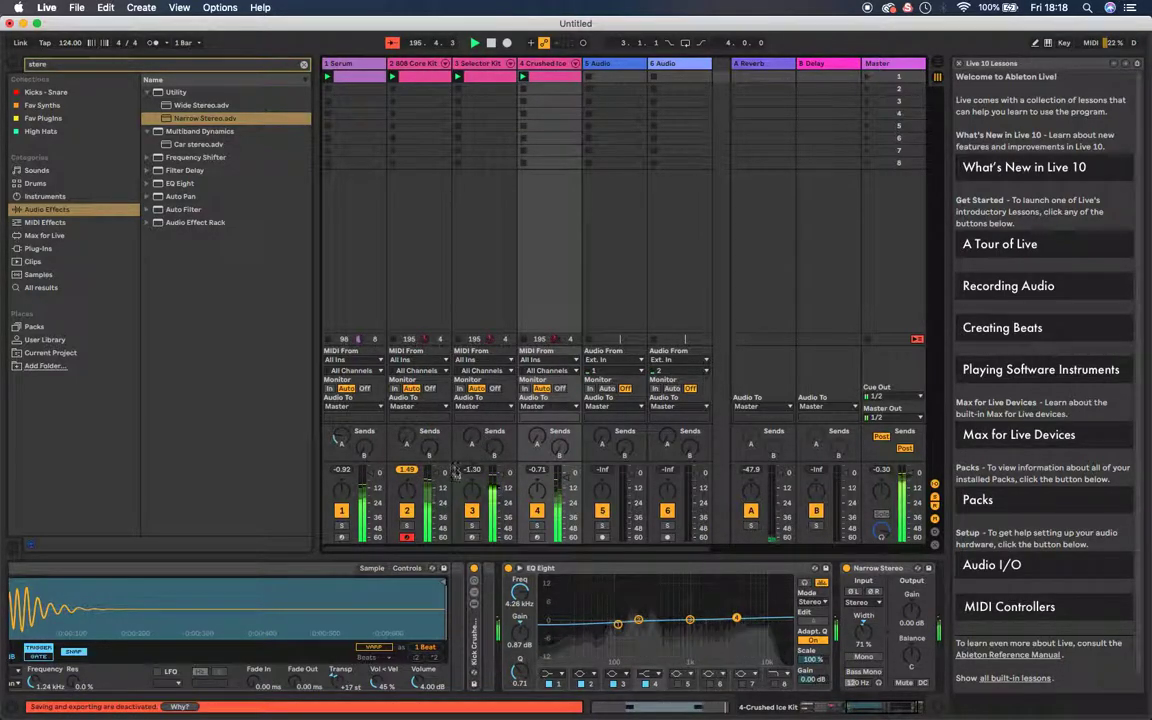
Raise the Selector Kit track's volume and compare its sound with EQ Eight bypassed and switched back on.
right_click(501, 474)
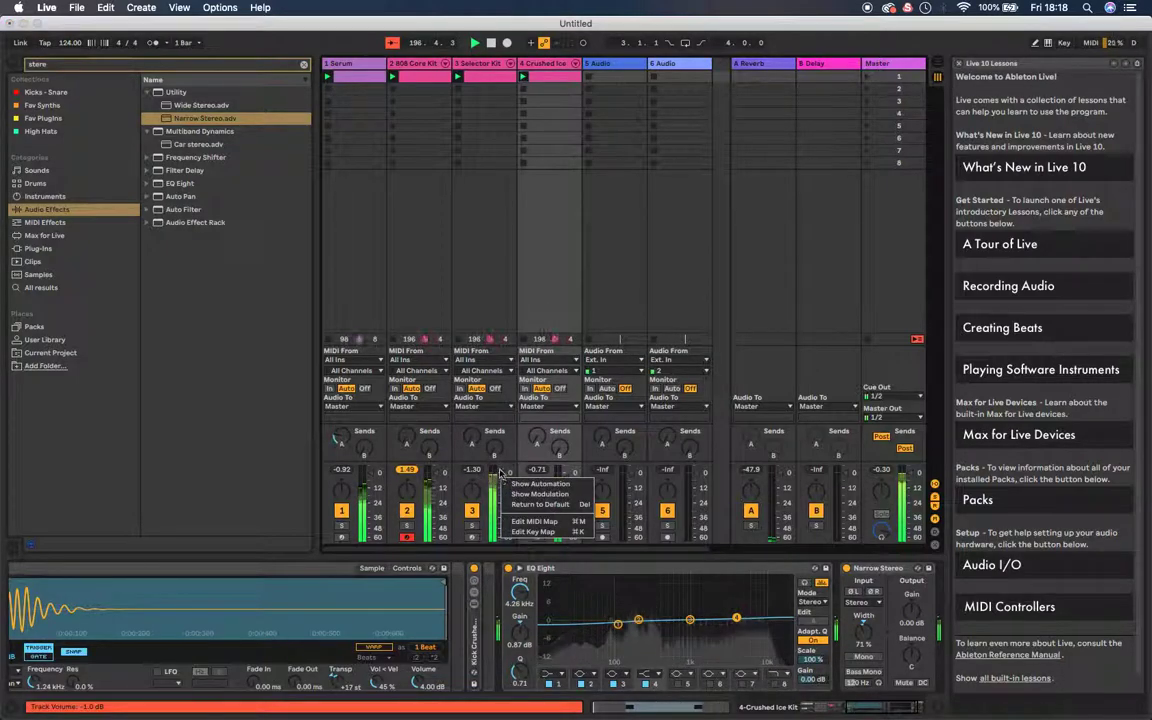
key(Escape)
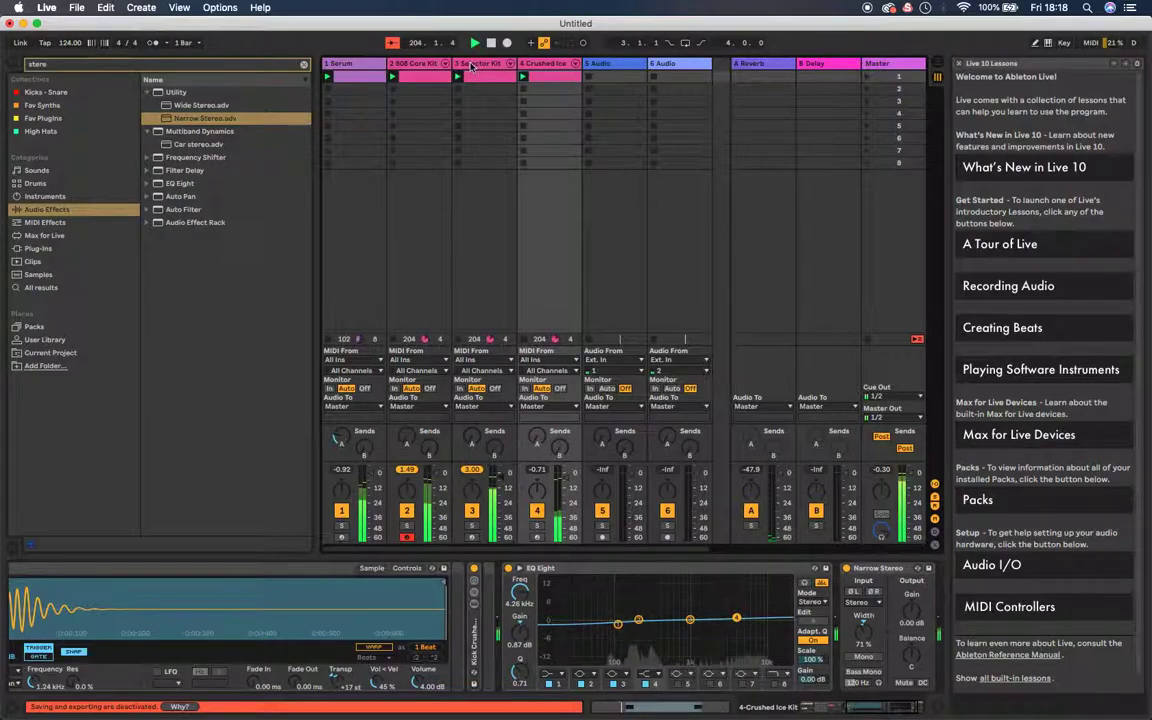
click(486, 500)
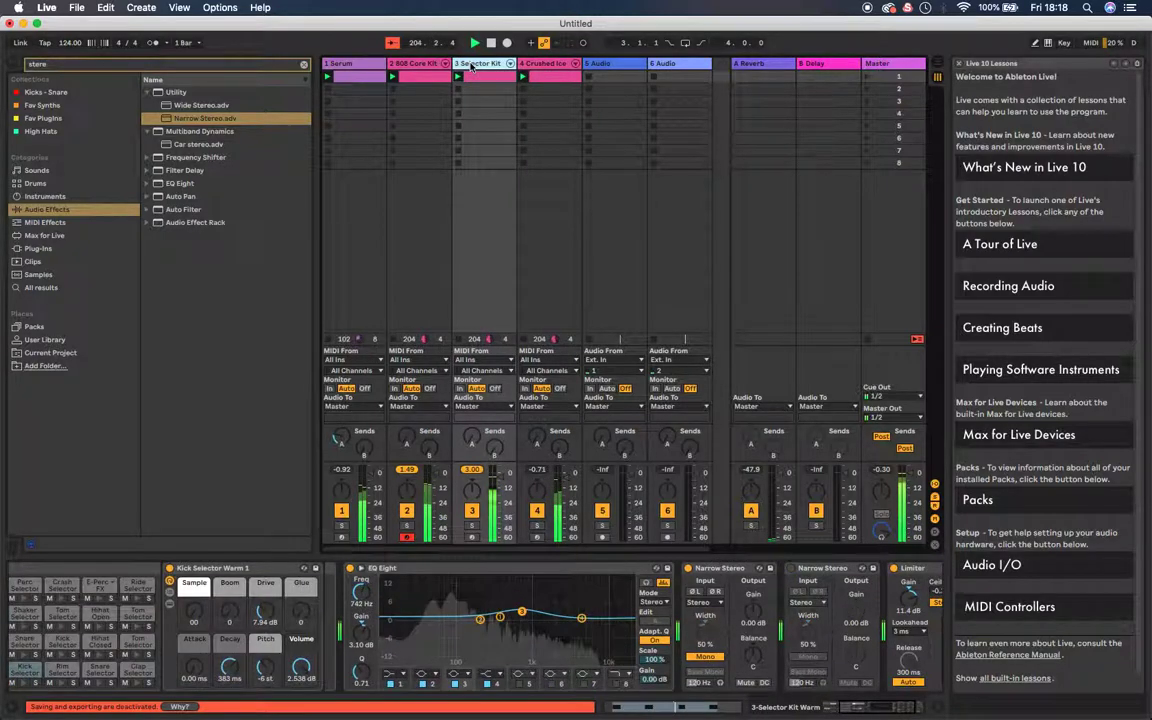
click(349, 569)
click(349, 569)
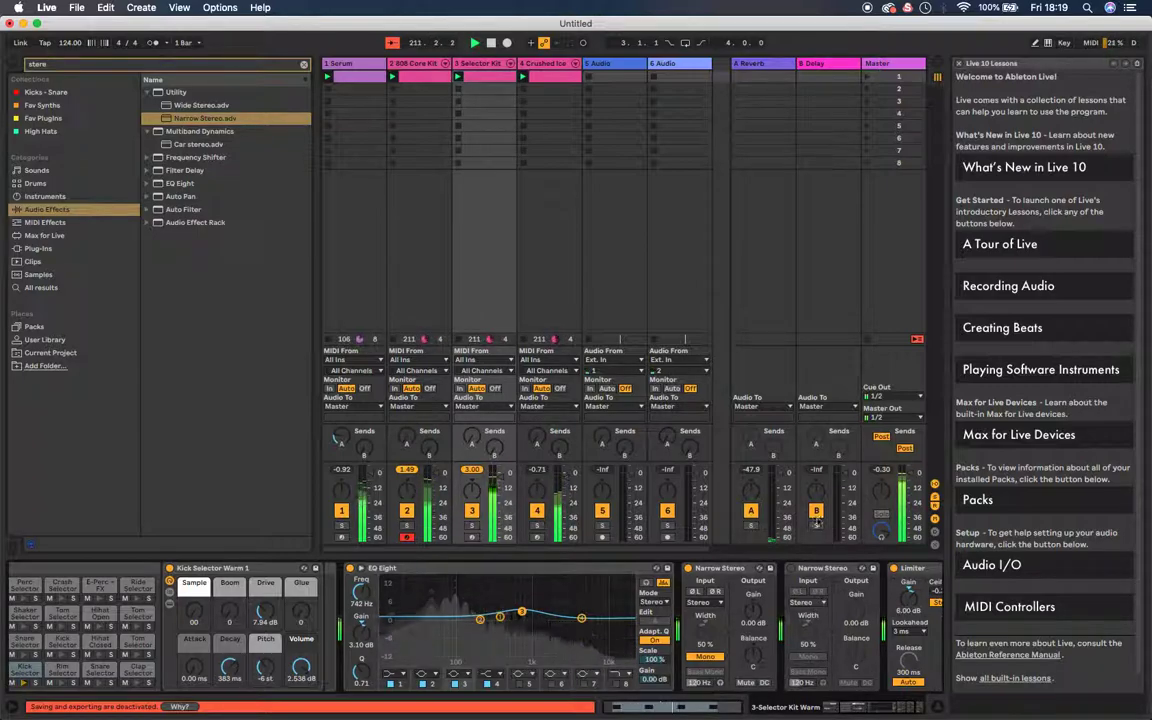
Reopen Serum on the first track and raise the MG Low 18 filter cutoff to about 4255 Hz.
click(348, 65)
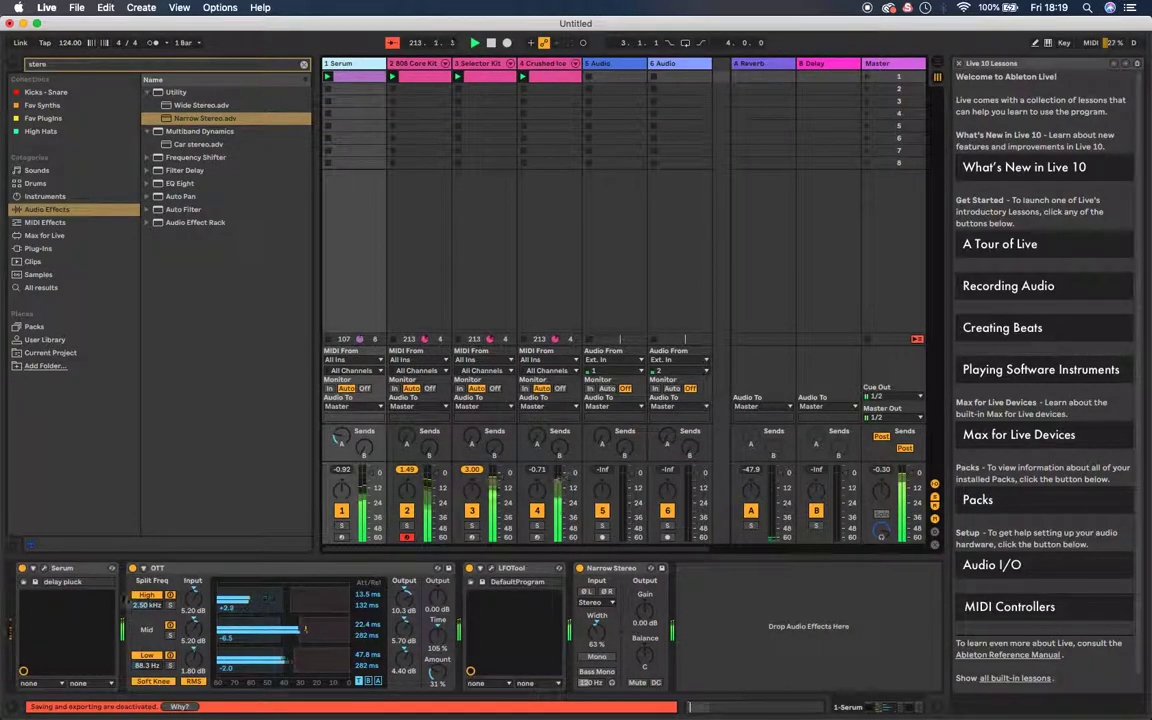
click(44, 568)
drag(562, 257, 560, 155)
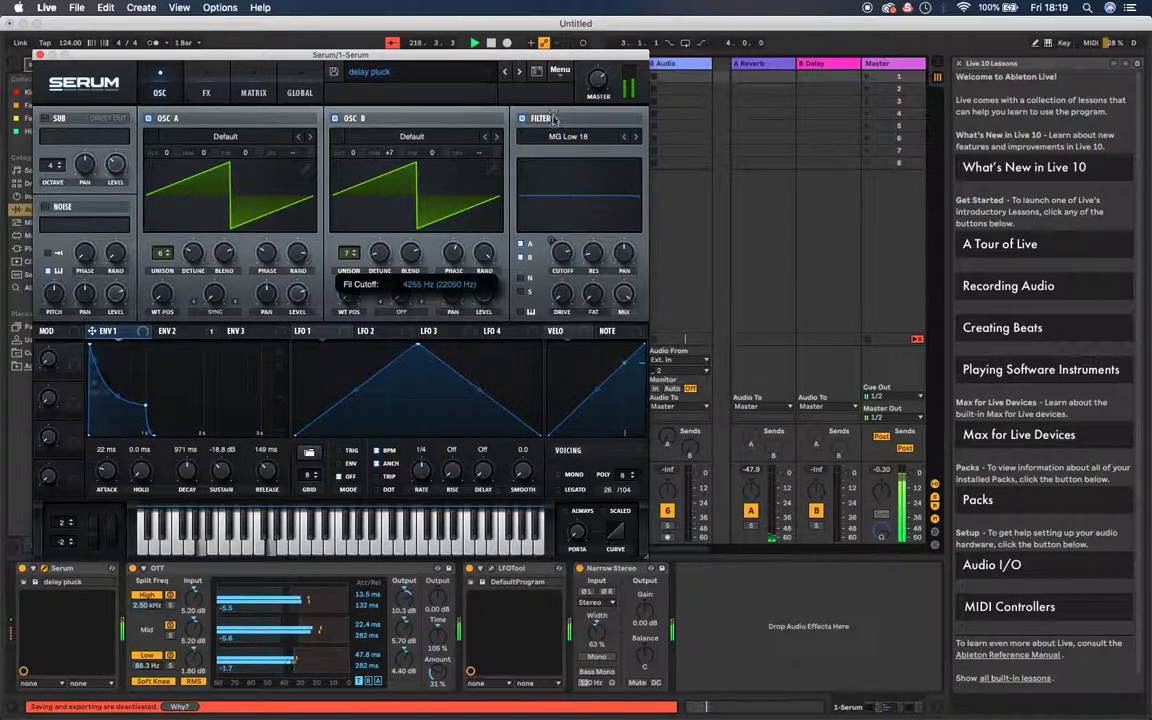